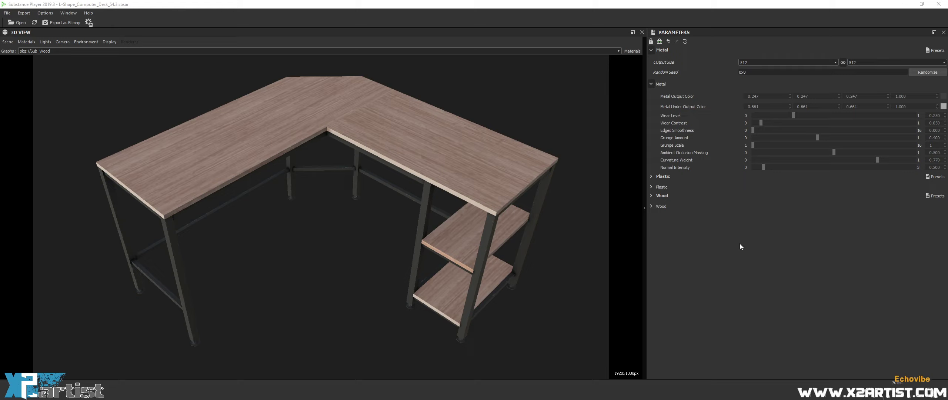
Expand the Plastic and Wood groups to browse their parameters, then collapse them again
{"action": "left_click", "coordinate": [651, 176]}
{"action": "left_click", "coordinate": [651, 210]}
{"action": "left_click", "coordinate": [651, 233]}
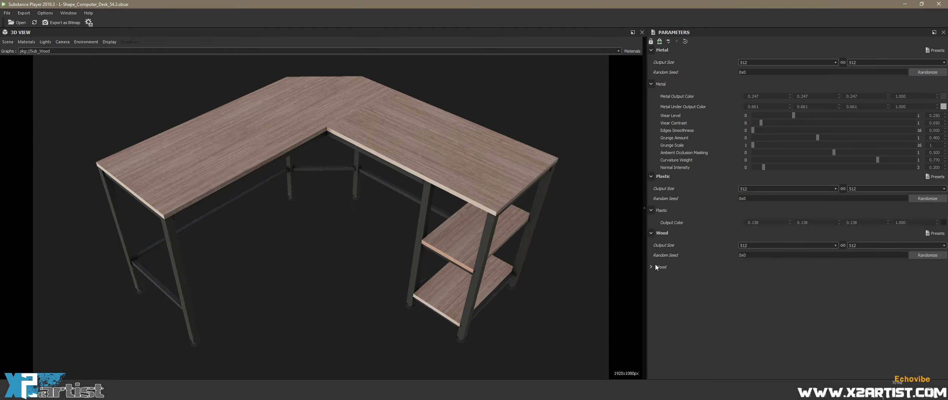
{"action": "left_click", "coordinate": [652, 267]}
{"action": "scroll", "coordinate": [698, 235], "scroll_direction": "down", "scroll_amount": 2}
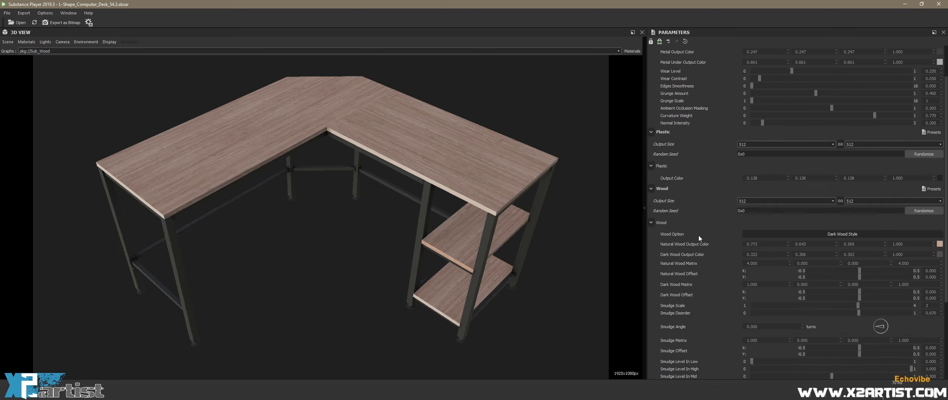
{"action": "scroll", "coordinate": [698, 235], "scroll_direction": "down", "scroll_amount": 3}
{"action": "scroll", "coordinate": [699, 235], "scroll_direction": "up", "scroll_amount": 2}
{"action": "scroll", "coordinate": [698, 236], "scroll_direction": "up", "scroll_amount": 3}
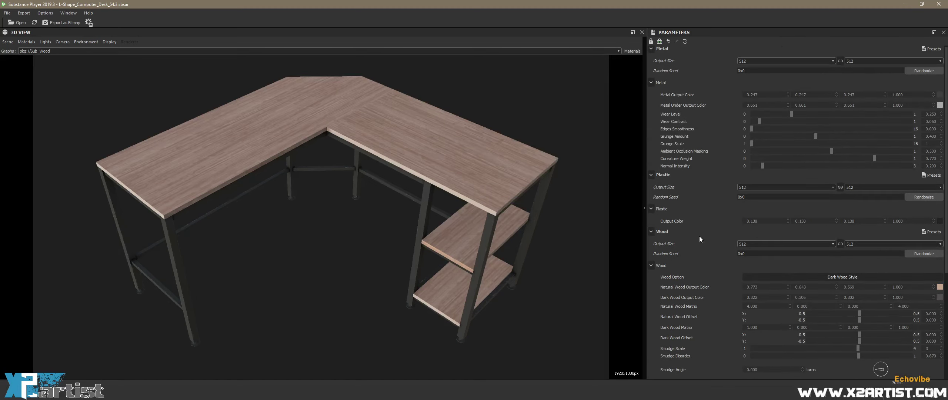
{"action": "left_click", "coordinate": [652, 267]}
{"action": "left_click", "coordinate": [651, 233]}
{"action": "left_click", "coordinate": [651, 210]}
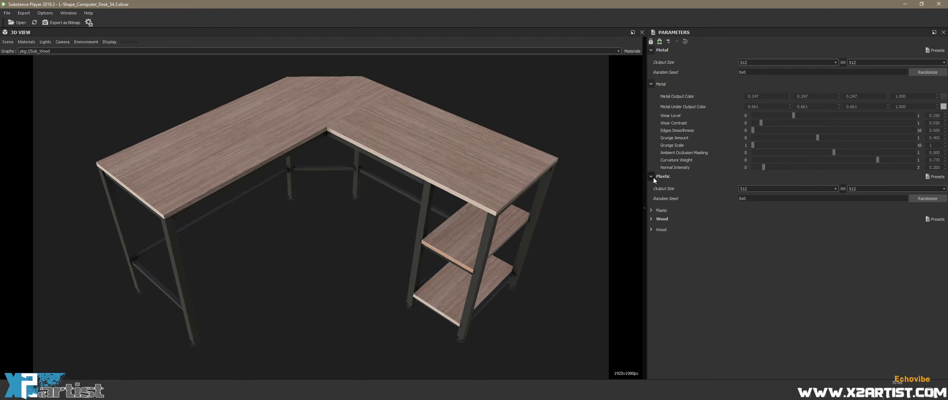
{"action": "left_click", "coordinate": [652, 177]}
Re-expand the Metal parameters and set its output size to 1024 × 1024
{"action": "left_click", "coordinate": [652, 83]}
{"action": "left_click", "coordinate": [651, 49]}
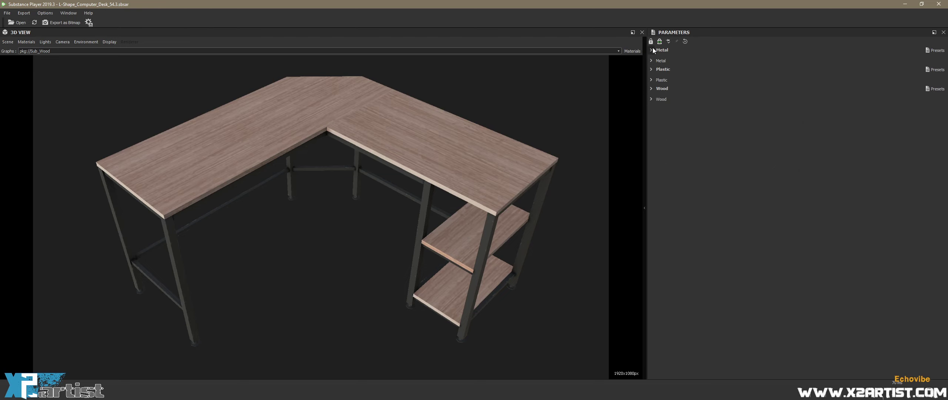
{"action": "left_click", "coordinate": [651, 50]}
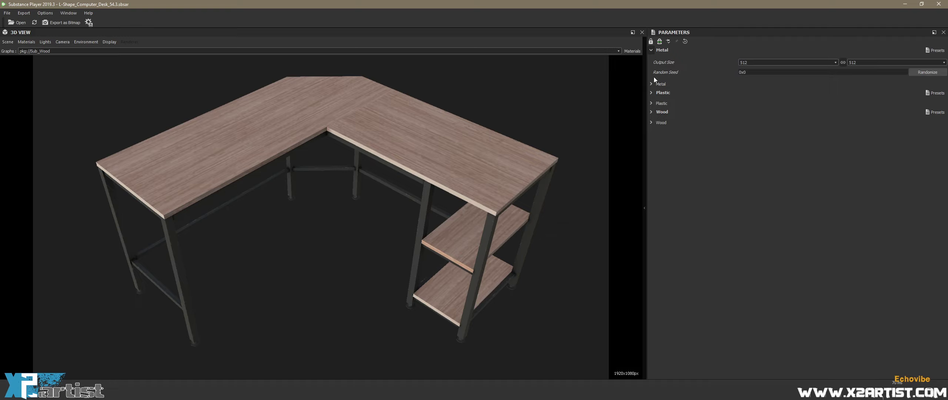
{"action": "left_click", "coordinate": [650, 84]}
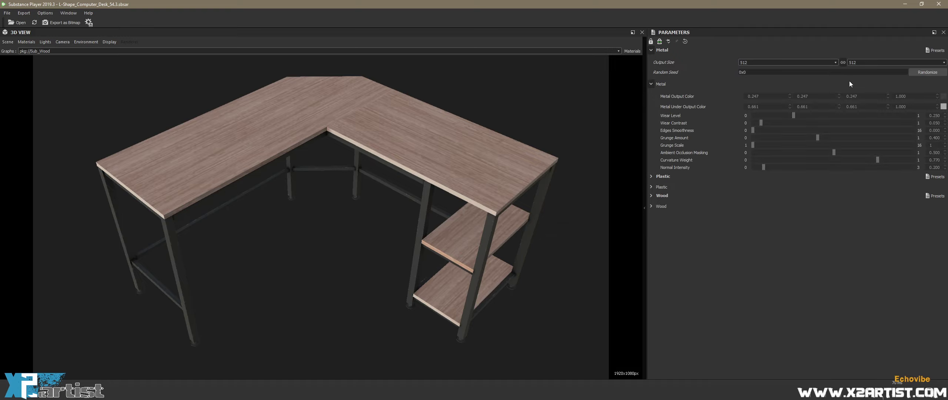
{"action": "left_click", "coordinate": [810, 62]}
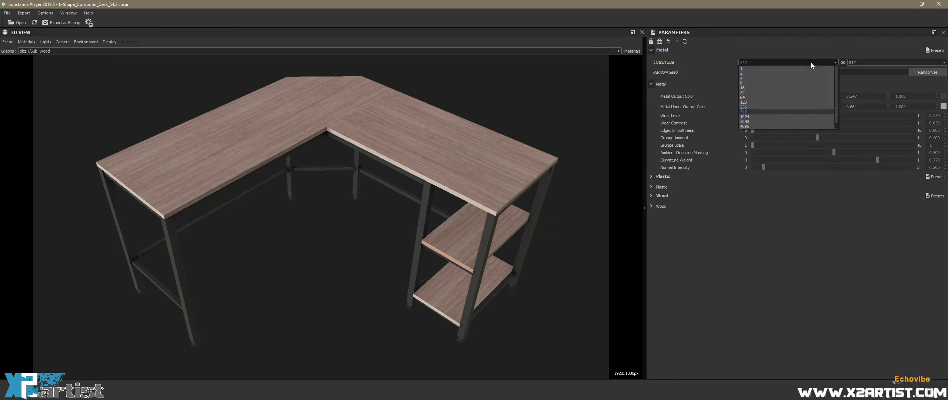
{"action": "left_click", "coordinate": [758, 116]}
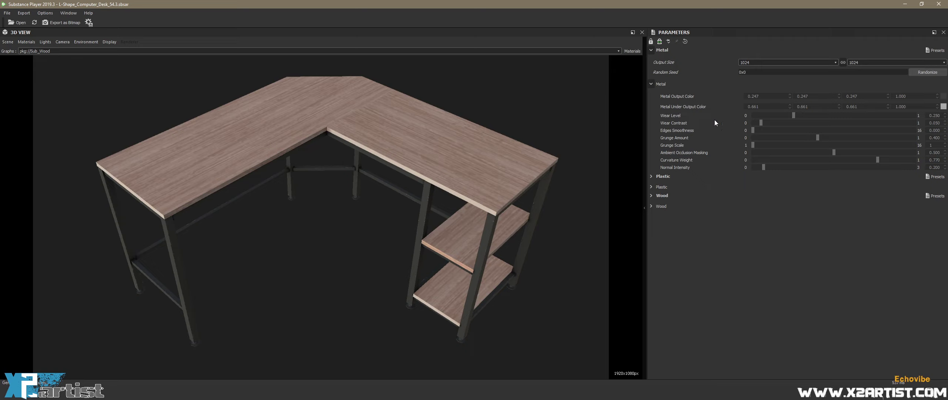
Try pink, bright red, deep red and yellow as the Metal Output Color
{"action": "left_click", "coordinate": [943, 96]}
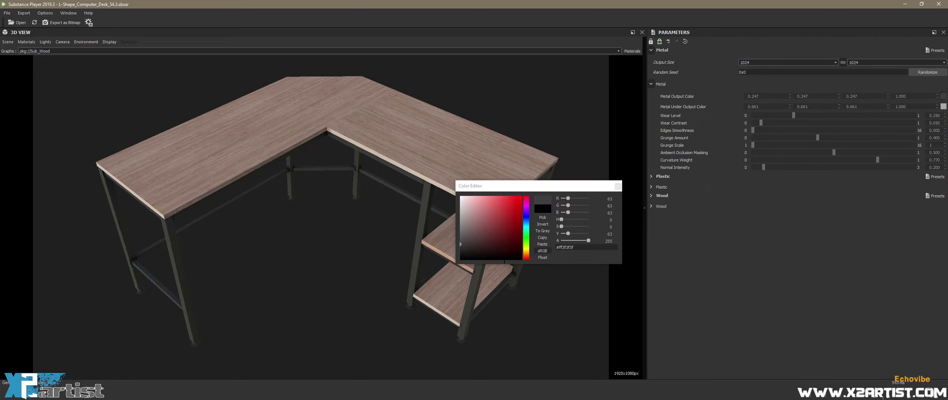
{"action": "left_click", "coordinate": [471, 224]}
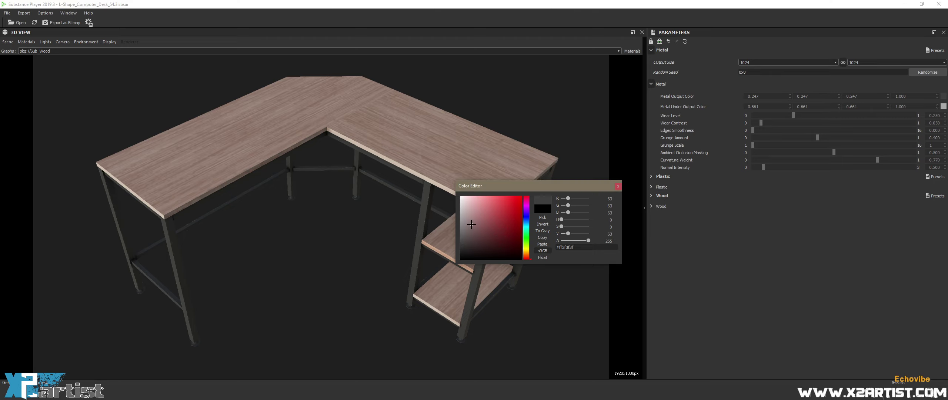
{"action": "left_click_drag", "start_coordinate": [532, 186], "coordinate": [694, 199]}
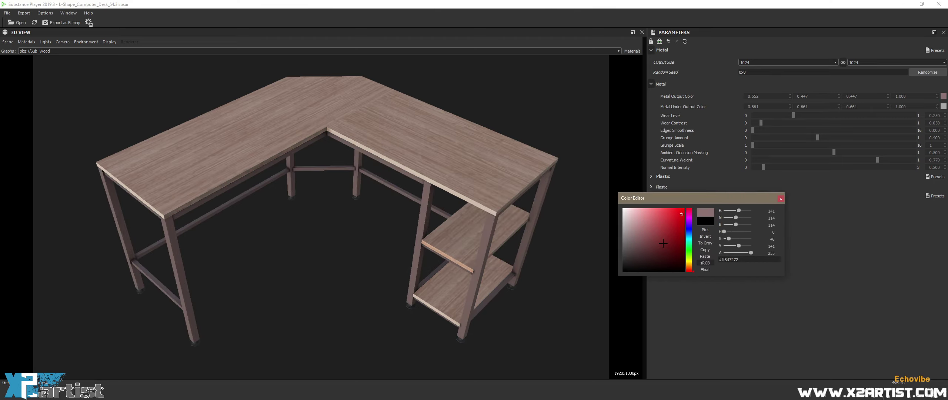
{"action": "left_click", "coordinate": [681, 214]}
{"action": "mouse_move", "coordinate": [372, 277]}
{"action": "left_mouse_down"}
{"action": "mouse_move", "coordinate": [370, 258]}
{"action": "mouse_move", "coordinate": [340, 242]}
{"action": "mouse_move", "coordinate": [373, 251]}
{"action": "left_mouse_up"}
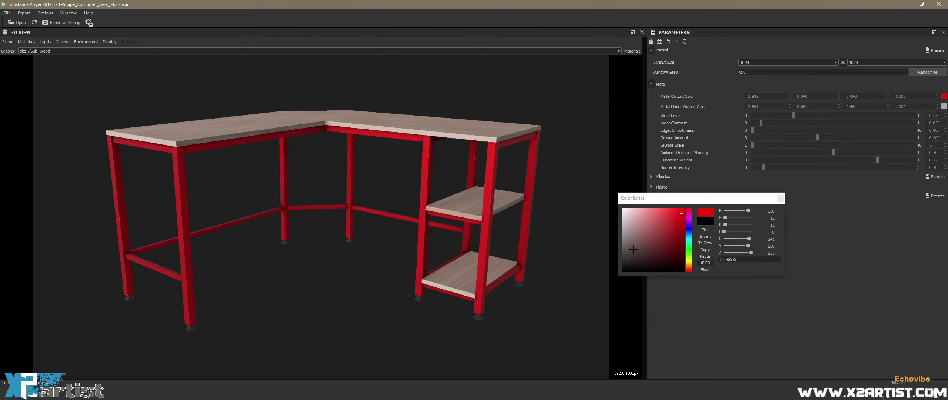
{"action": "left_click", "coordinate": [676, 239]}
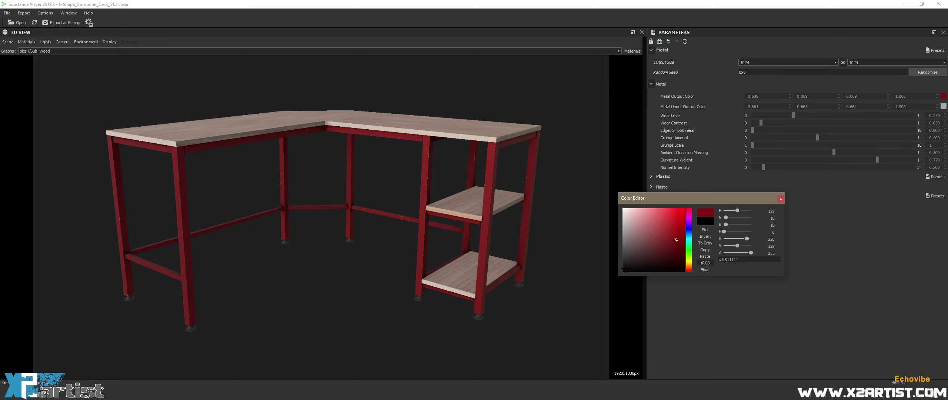
{"action": "left_click", "coordinate": [688, 261]}
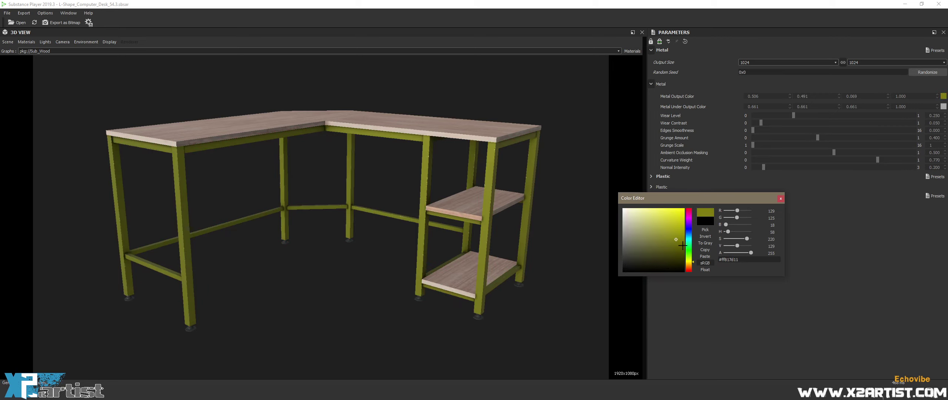
{"action": "left_click", "coordinate": [680, 215]}
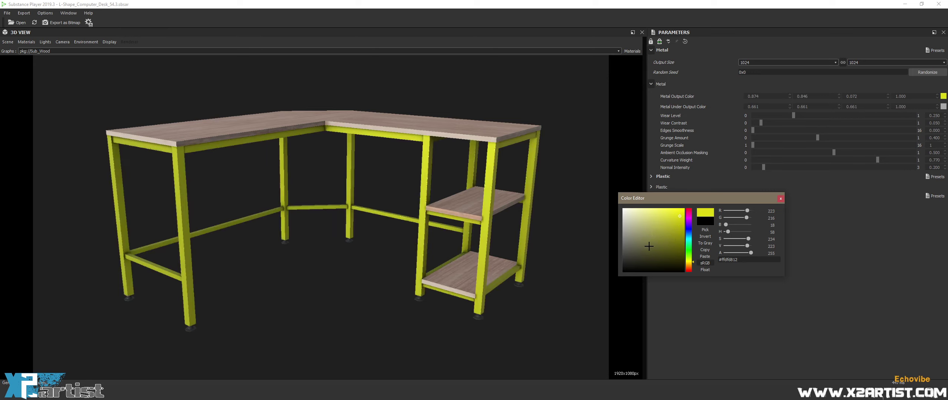
Try olive and blue, then settle the metal colour near white (0.983, 0.983, 0.989)
{"action": "left_click_drag", "start_coordinate": [655, 231], "coordinate": [636, 250]}
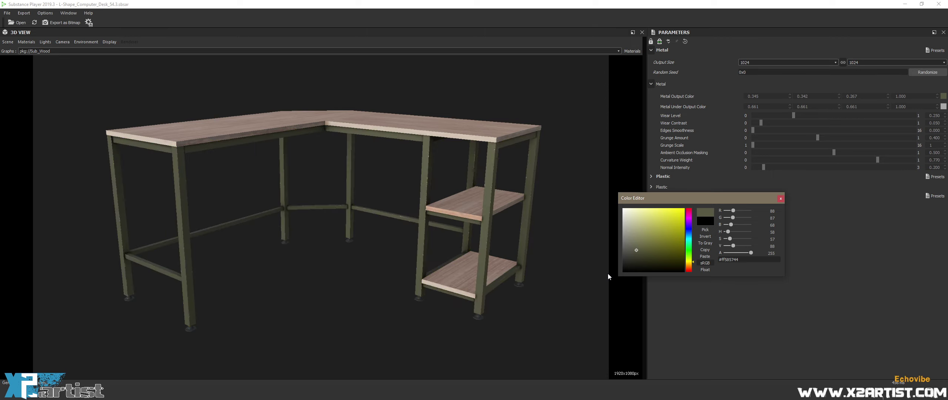
{"action": "left_click", "coordinate": [663, 254]}
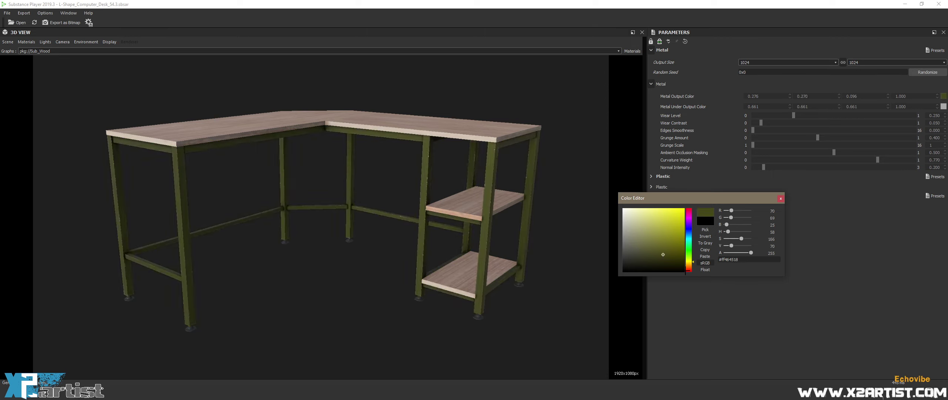
{"action": "left_click", "coordinate": [687, 229]}
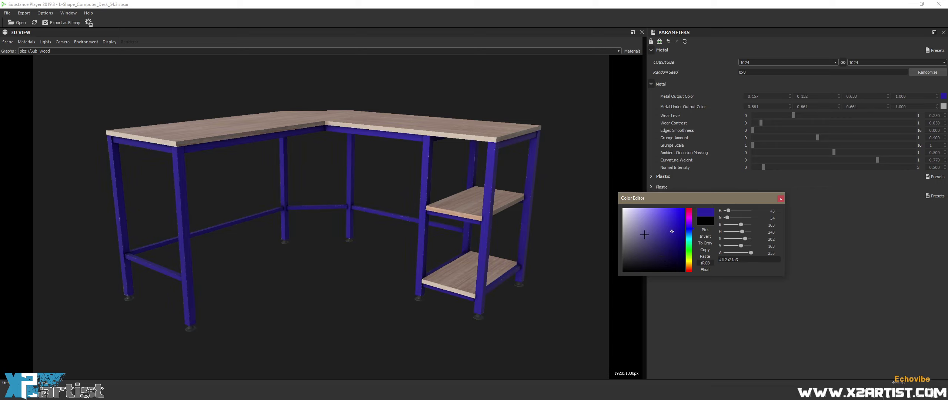
{"action": "left_click", "coordinate": [636, 220]}
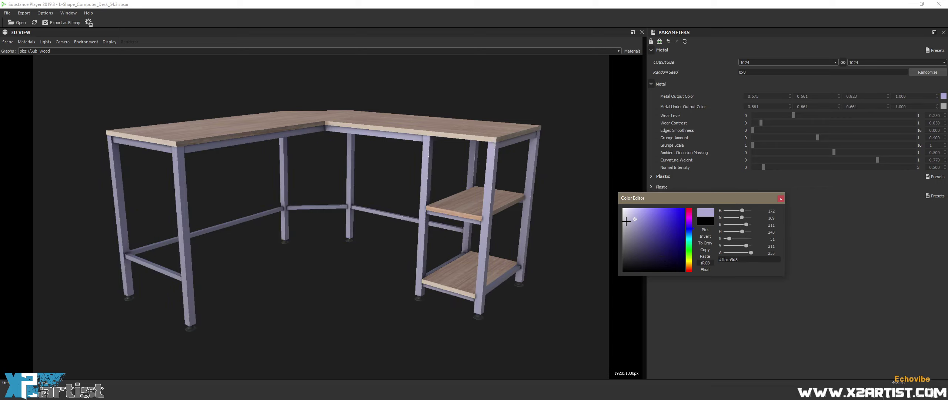
{"action": "left_click_drag", "start_coordinate": [626, 221], "coordinate": [623, 208]}
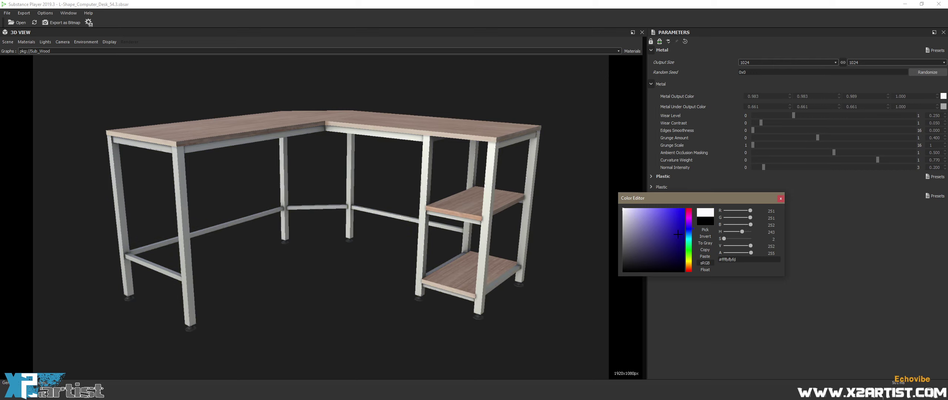
{"action": "left_click", "coordinate": [780, 200]}
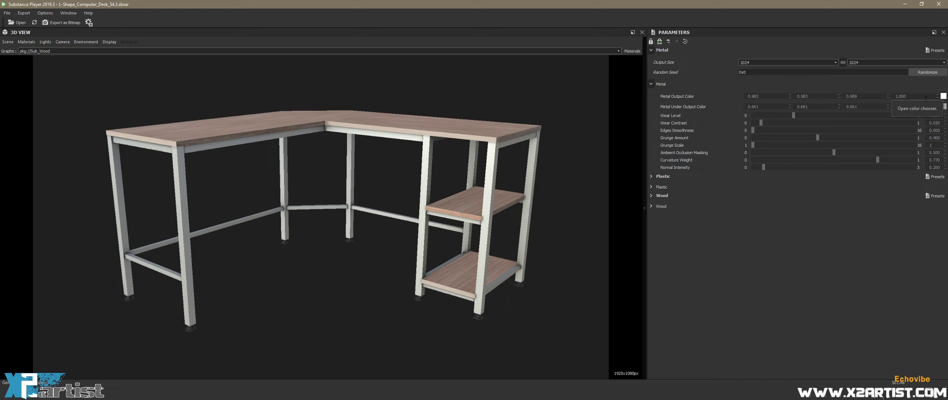
Set the Metal Output Color to dark grey 0.178
{"action": "left_click", "coordinate": [943, 97]}
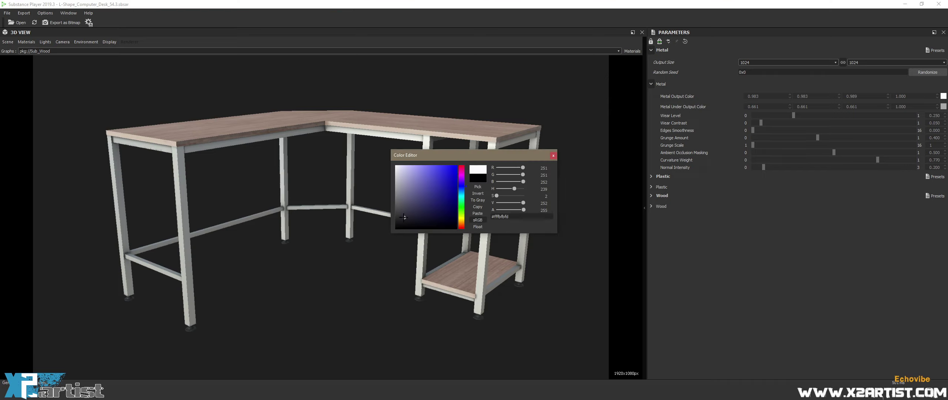
{"action": "left_click", "coordinate": [405, 217]}
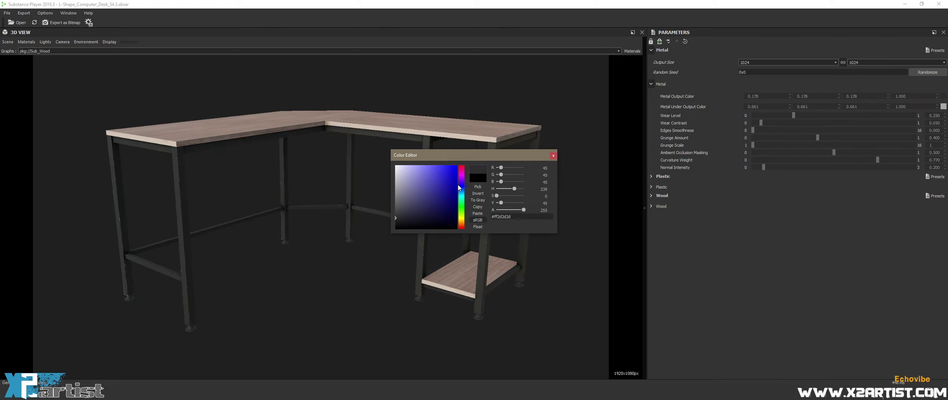
{"action": "left_click", "coordinate": [553, 155]}
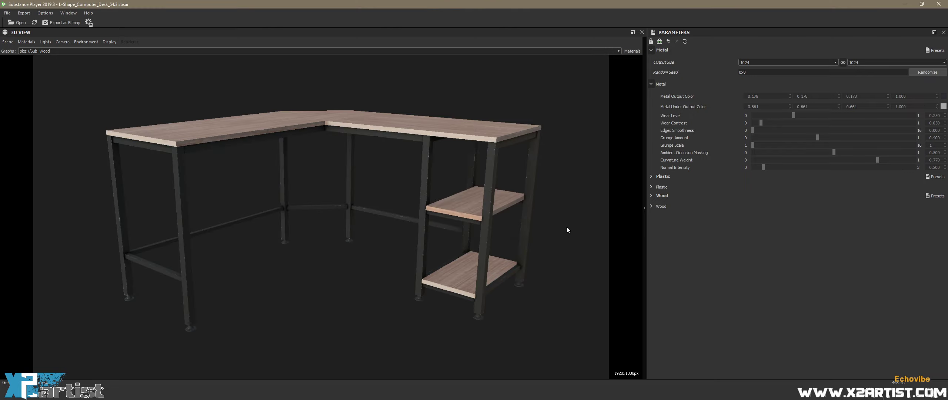
Orbit and zoom the view in on the desk's shelf unit
{"action": "left_click_drag", "start_coordinate": [566, 230], "coordinate": [547, 223]}
{"action": "scroll", "coordinate": [548, 224], "scroll_direction": "up", "scroll_amount": 3}
{"action": "scroll", "coordinate": [540, 260], "scroll_direction": "up", "scroll_amount": 3}
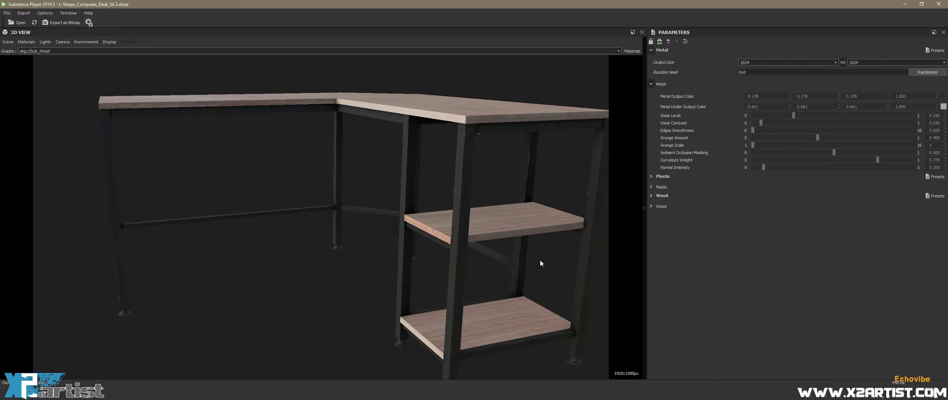
{"action": "mouse_move", "coordinate": [539, 260]}
{"action": "left_mouse_down"}
{"action": "mouse_move", "coordinate": [503, 248]}
{"action": "mouse_move", "coordinate": [543, 253]}
{"action": "mouse_move", "coordinate": [542, 232]}
{"action": "mouse_move", "coordinate": [542, 252]}
{"action": "left_mouse_up"}
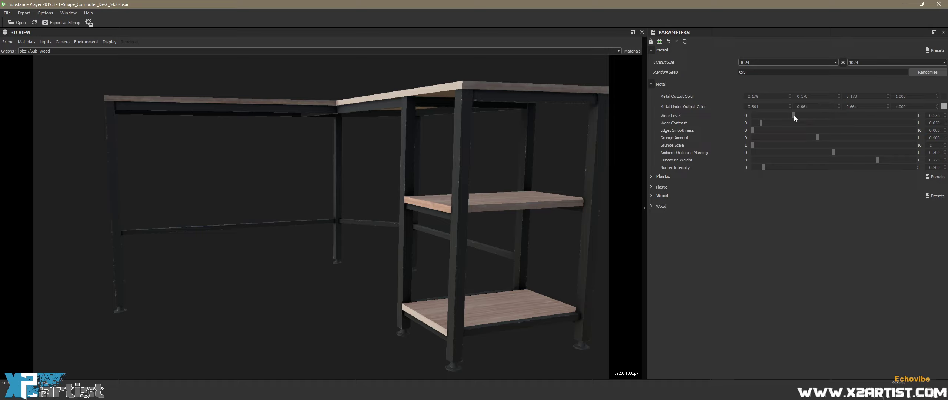
Drag metal Wear Level up to about 0.683, then orbit to the desk's short side
{"action": "left_click_drag", "start_coordinate": [793, 115], "coordinate": [794, 115]}
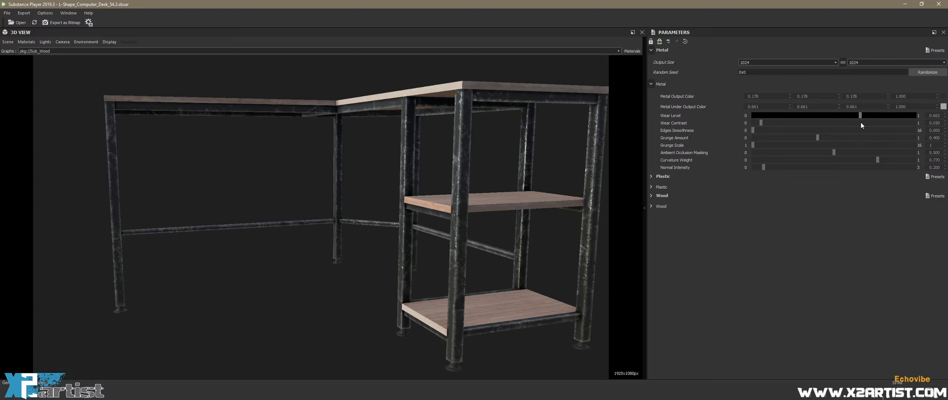
{"action": "mouse_move", "coordinate": [372, 238]}
{"action": "left_mouse_down"}
{"action": "mouse_move", "coordinate": [460, 236]}
{"action": "mouse_move", "coordinate": [457, 218]}
{"action": "mouse_move", "coordinate": [453, 230]}
{"action": "mouse_move", "coordinate": [411, 238]}
{"action": "mouse_move", "coordinate": [334, 241]}
{"action": "mouse_move", "coordinate": [383, 245]}
{"action": "mouse_move", "coordinate": [386, 236]}
{"action": "left_mouse_up"}
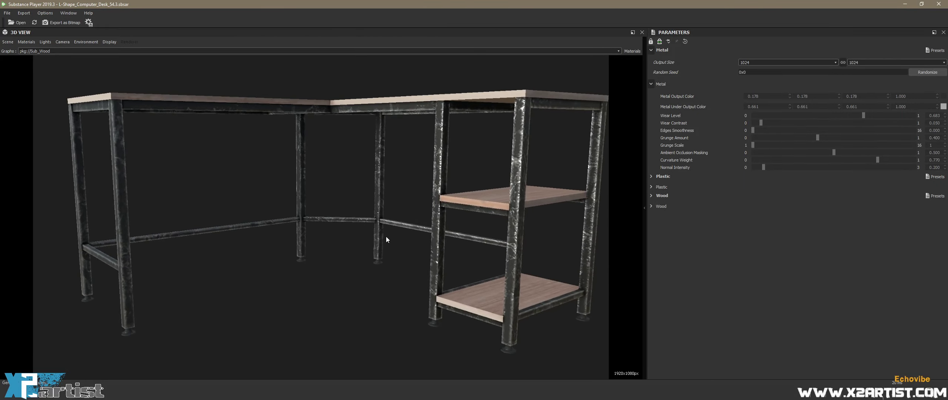
Try a near-black Metal Under Output Color for the frame
{"action": "left_click", "coordinate": [943, 106]}
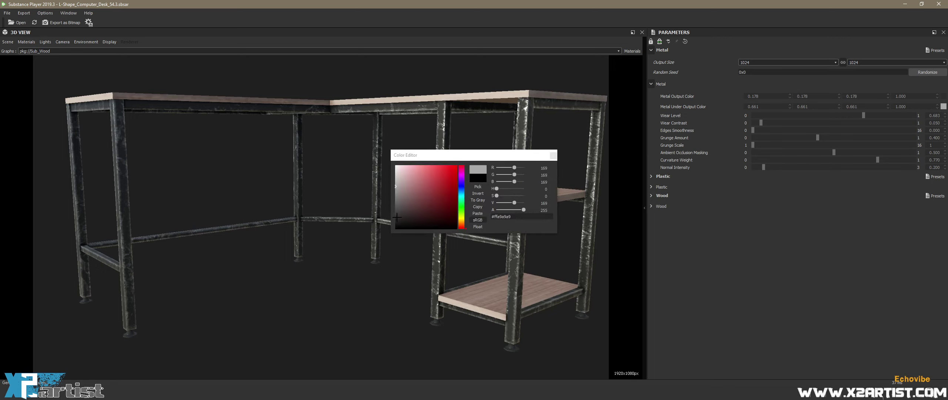
{"action": "left_click", "coordinate": [396, 224]}
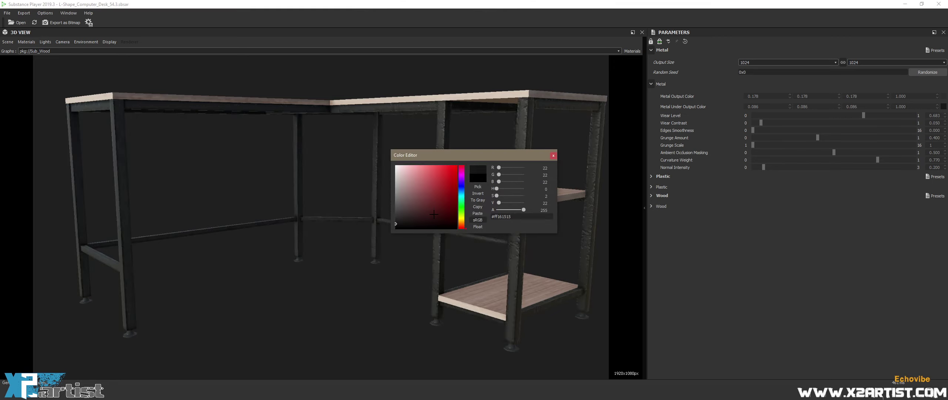
{"action": "left_click_drag", "start_coordinate": [425, 155], "coordinate": [674, 199]}
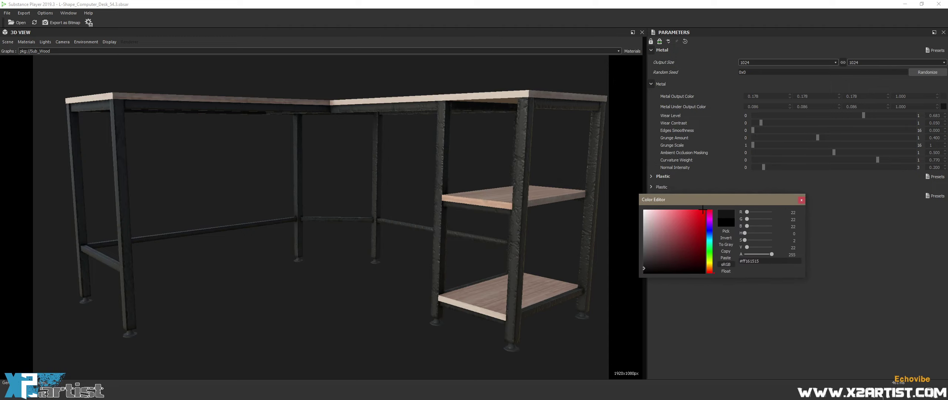
{"action": "left_click_drag", "start_coordinate": [643, 268], "coordinate": [643, 272]}
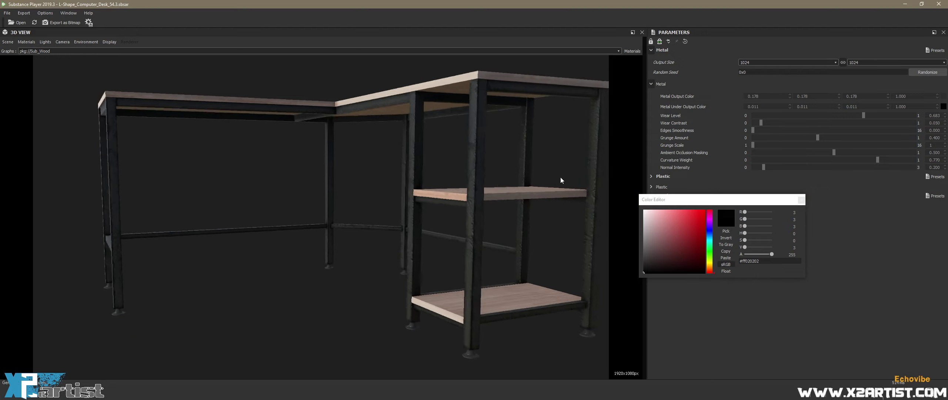
{"action": "scroll", "coordinate": [550, 167], "scroll_direction": "up", "scroll_amount": 3}
{"action": "scroll", "coordinate": [551, 168], "scroll_direction": "up", "scroll_amount": 3}
{"action": "scroll", "coordinate": [546, 170], "scroll_direction": "up", "scroll_amount": 3}
{"action": "scroll", "coordinate": [545, 171], "scroll_direction": "up", "scroll_amount": 2}
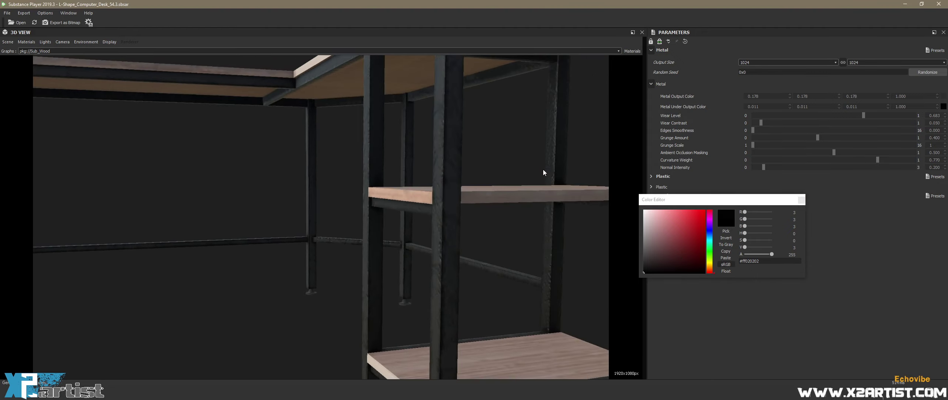
Try dark red and brown, settle the under colour on grey 0.609, and lower Wear Level to about 0.59
{"action": "left_click", "coordinate": [696, 261]}
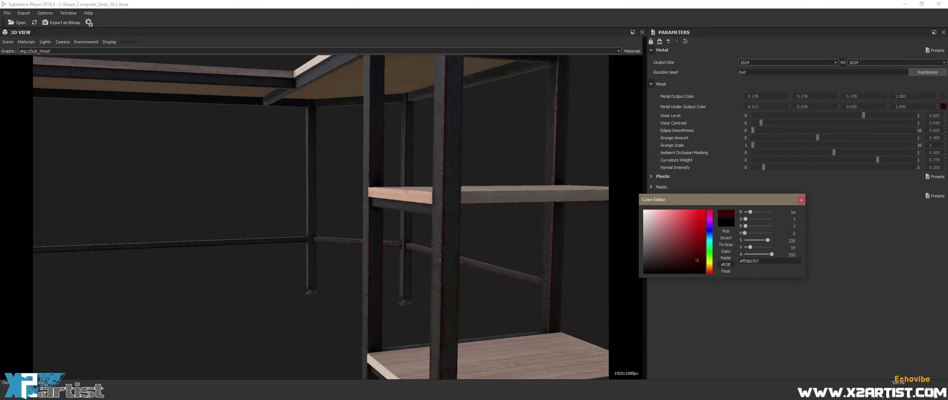
{"action": "left_click_drag", "start_coordinate": [525, 178], "coordinate": [546, 181]}
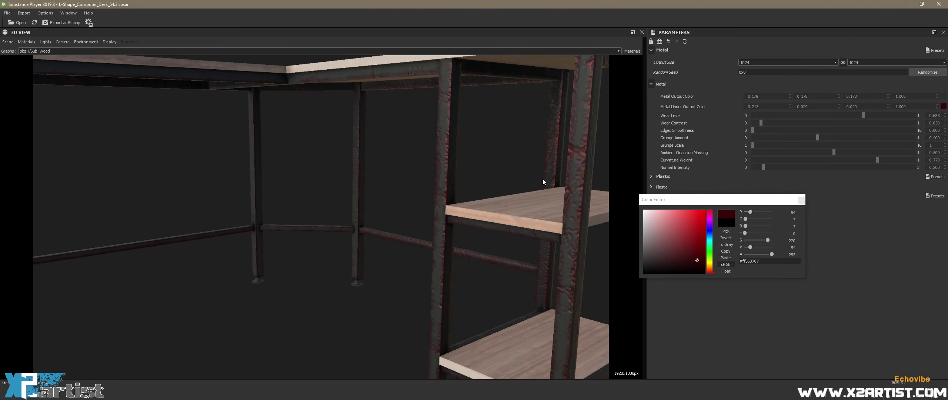
{"action": "left_click_drag", "start_coordinate": [708, 258], "coordinate": [709, 265]}
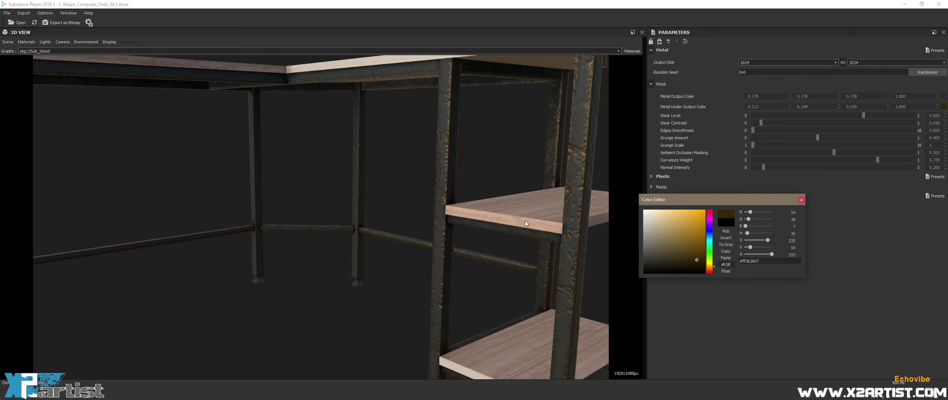
{"action": "scroll", "coordinate": [526, 223], "scroll_direction": "down", "scroll_amount": 5}
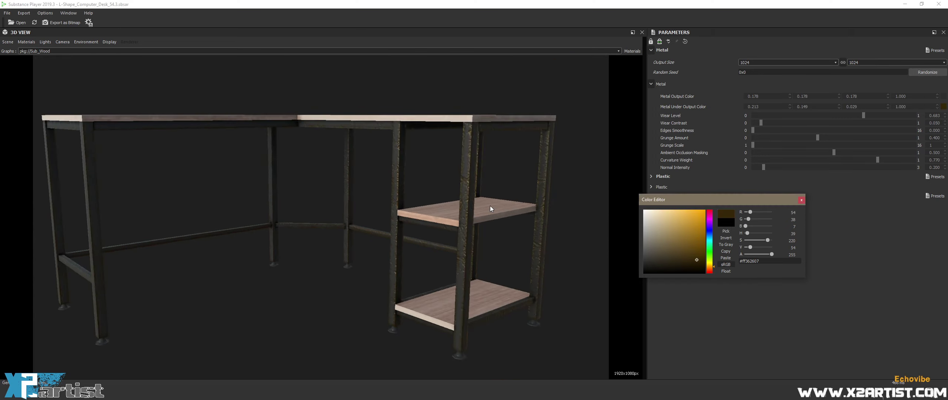
{"action": "scroll", "coordinate": [490, 208], "scroll_direction": "up", "scroll_amount": 5}
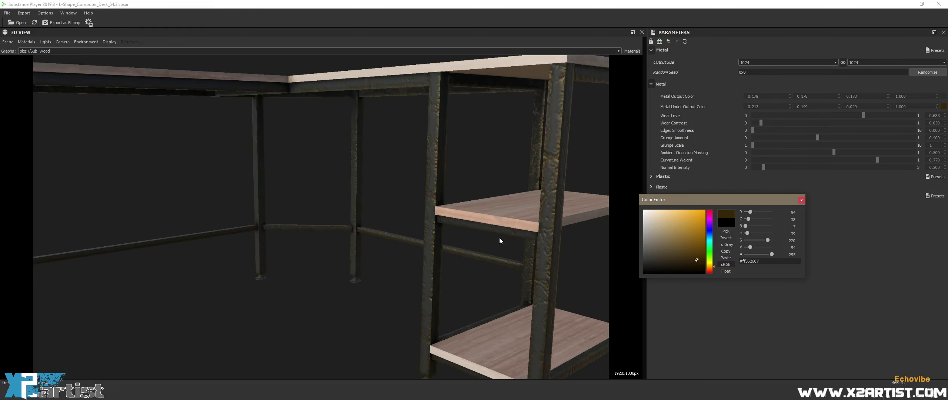
{"action": "left_click_drag", "start_coordinate": [654, 233], "coordinate": [639, 234]}
{"action": "left_click", "coordinate": [640, 234]}
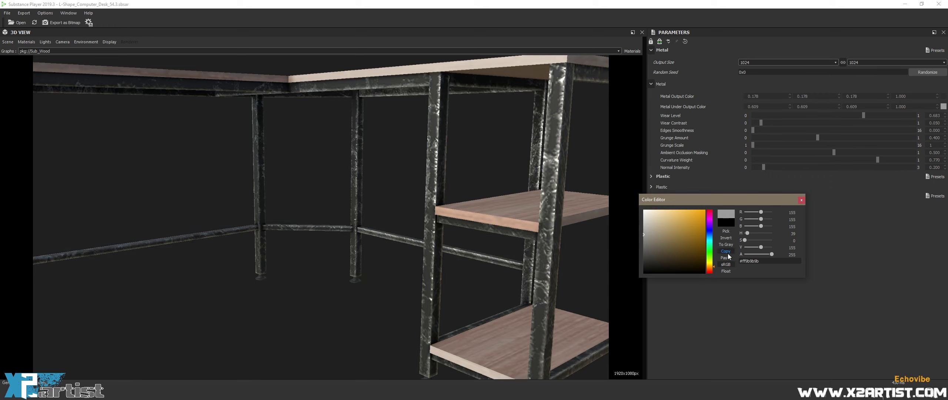
{"action": "left_click", "coordinate": [801, 200]}
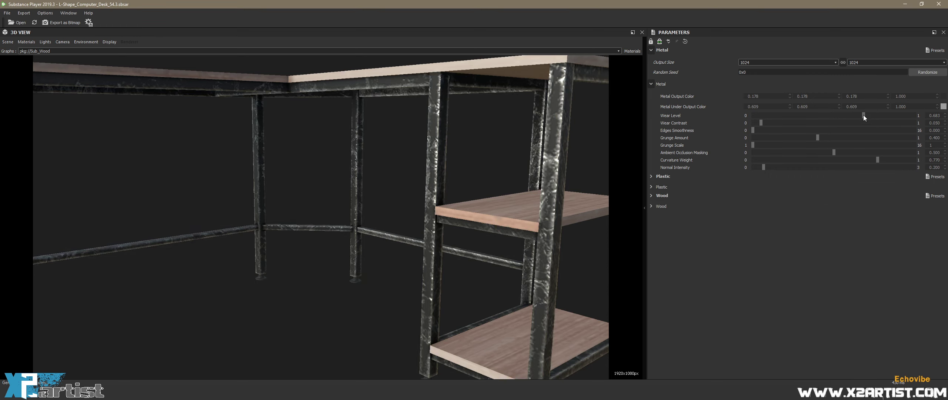
{"action": "left_click_drag", "start_coordinate": [863, 115], "coordinate": [854, 116]}
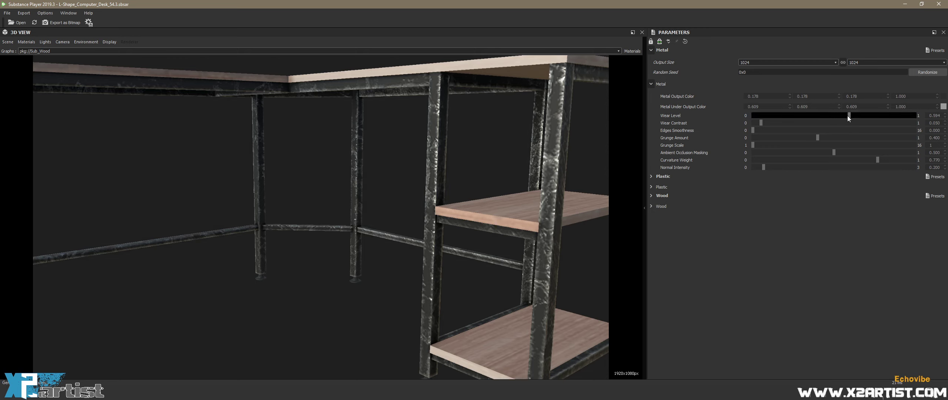
Set Wear Level 0.505, Wear Contrast 0.070, Edges Smoothness 0 and Grunge Amount 0.381
{"action": "left_click_drag", "start_coordinate": [856, 117], "coordinate": [836, 118]}
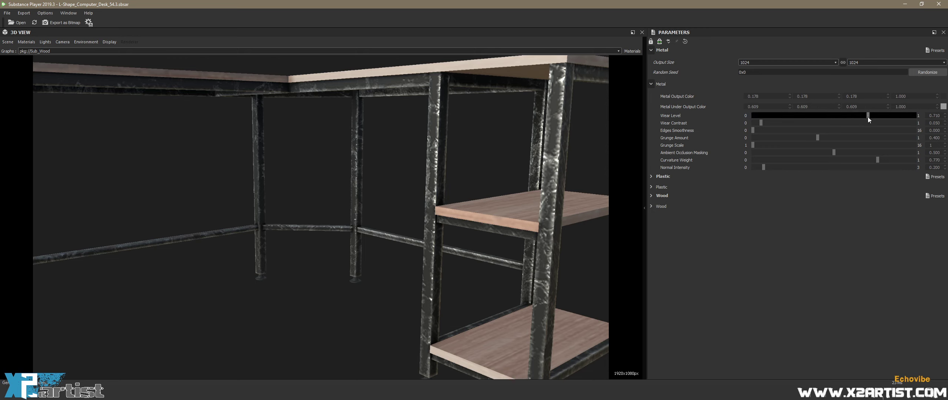
{"action": "left_click", "coordinate": [761, 124]}
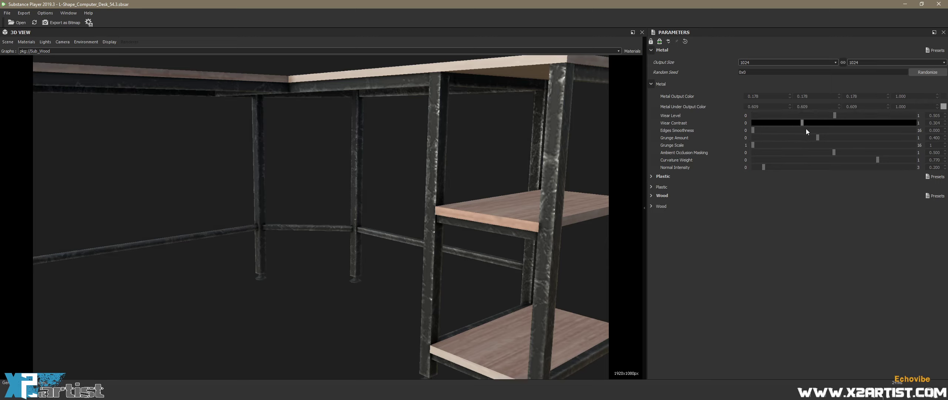
{"action": "left_click_drag", "start_coordinate": [848, 128], "coordinate": [866, 127]}
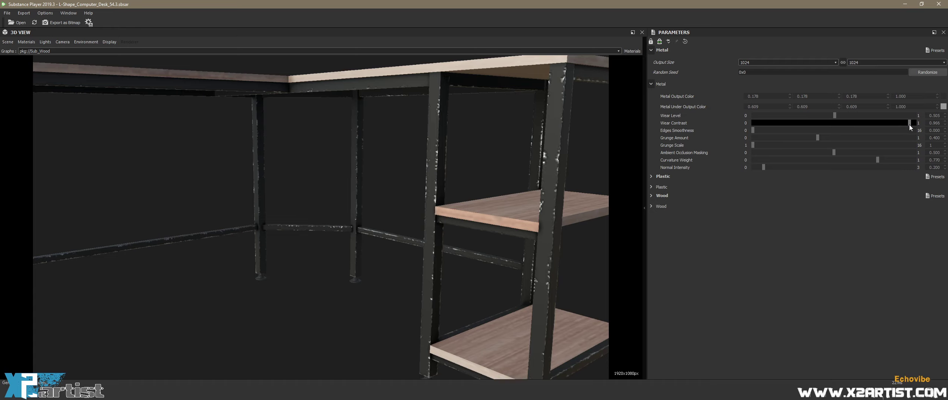
{"action": "left_click_drag", "start_coordinate": [910, 126], "coordinate": [765, 127]}
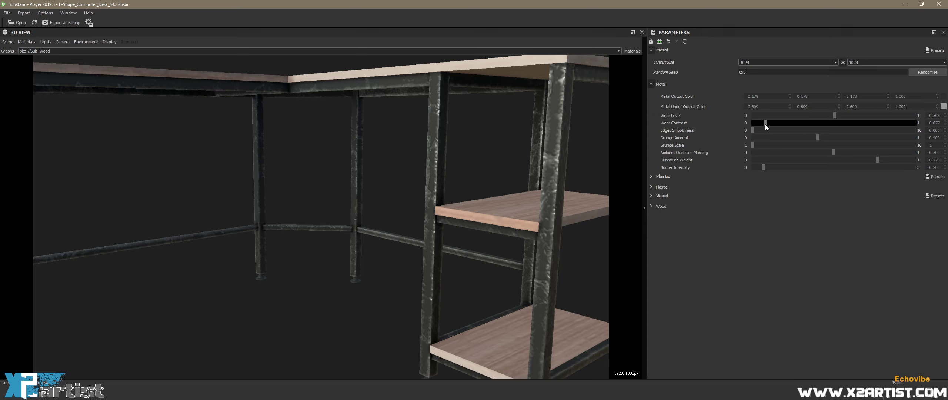
{"action": "left_click_drag", "start_coordinate": [753, 130], "coordinate": [809, 135]}
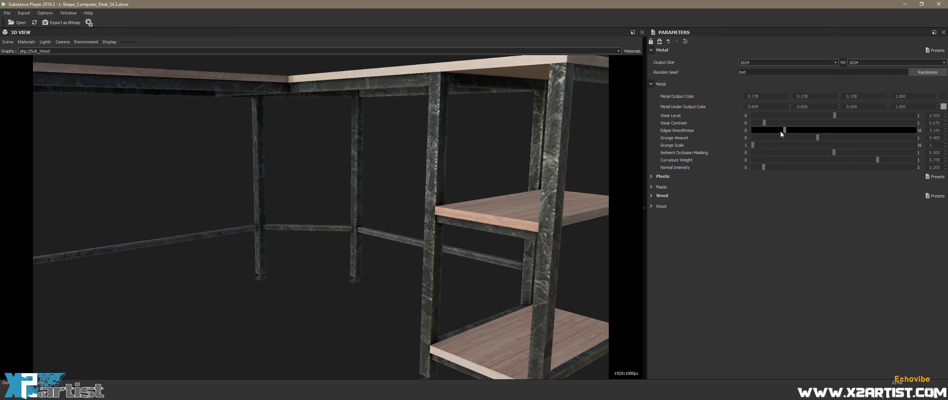
{"action": "left_click_drag", "start_coordinate": [765, 131], "coordinate": [754, 131]}
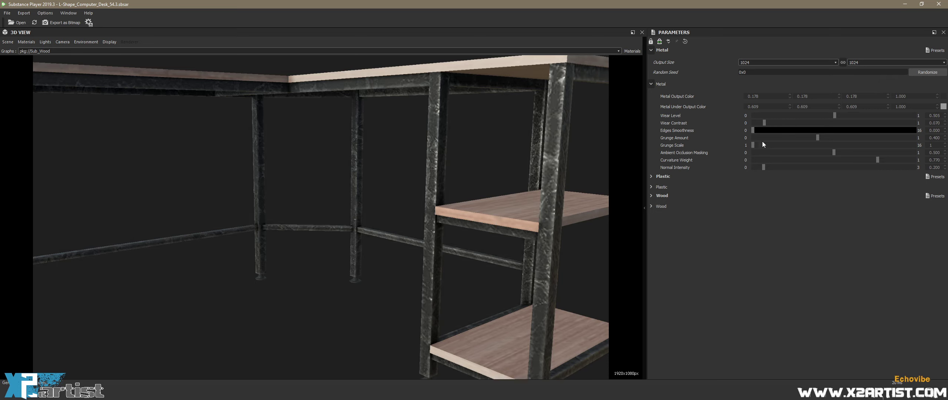
{"action": "mouse_move", "coordinate": [818, 137]}
{"action": "left_mouse_down"}
{"action": "mouse_move", "coordinate": [901, 146]}
{"action": "mouse_move", "coordinate": [793, 154]}
{"action": "left_mouse_up"}
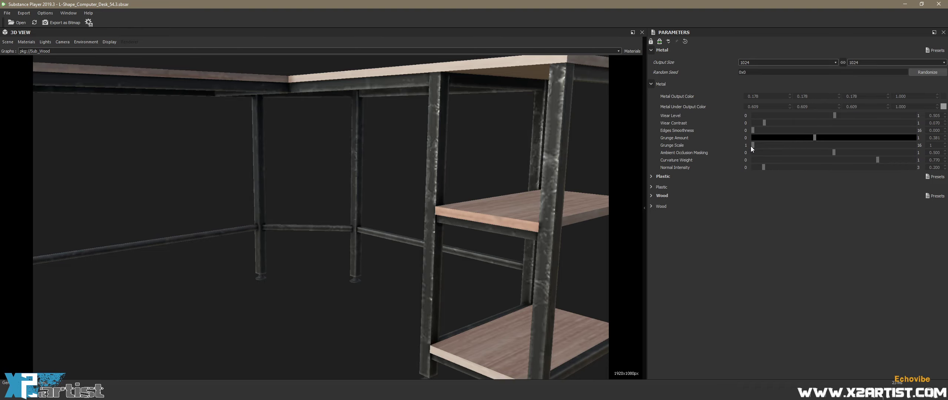
Test Grunge Scale, return it to 1, and lower Ambient Occlusion Masking
{"action": "mouse_move", "coordinate": [752, 145]}
{"action": "left_mouse_down"}
{"action": "mouse_move", "coordinate": [875, 143]}
{"action": "mouse_move", "coordinate": [857, 150]}
{"action": "left_mouse_up"}
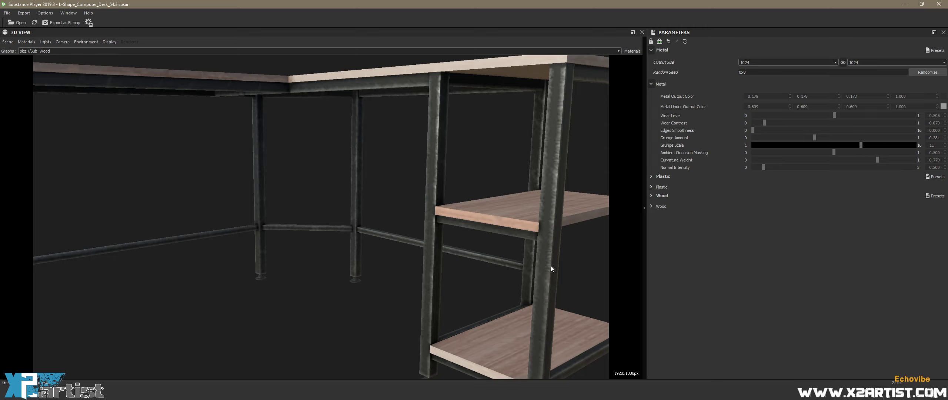
{"action": "left_click_drag", "start_coordinate": [859, 145], "coordinate": [754, 150]}
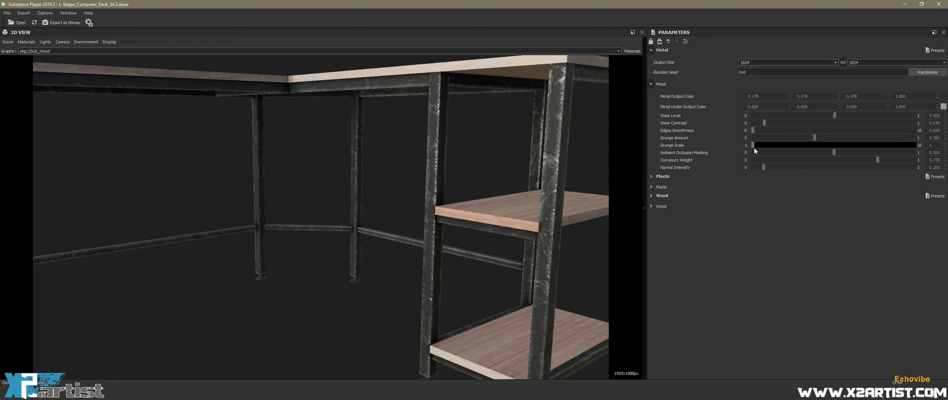
{"action": "left_click", "coordinate": [834, 153]}
{"action": "mouse_move", "coordinate": [793, 156]}
{"action": "left_mouse_down"}
{"action": "mouse_move", "coordinate": [768, 157]}
{"action": "mouse_move", "coordinate": [910, 155]}
{"action": "mouse_move", "coordinate": [830, 161]}
{"action": "left_mouse_up"}
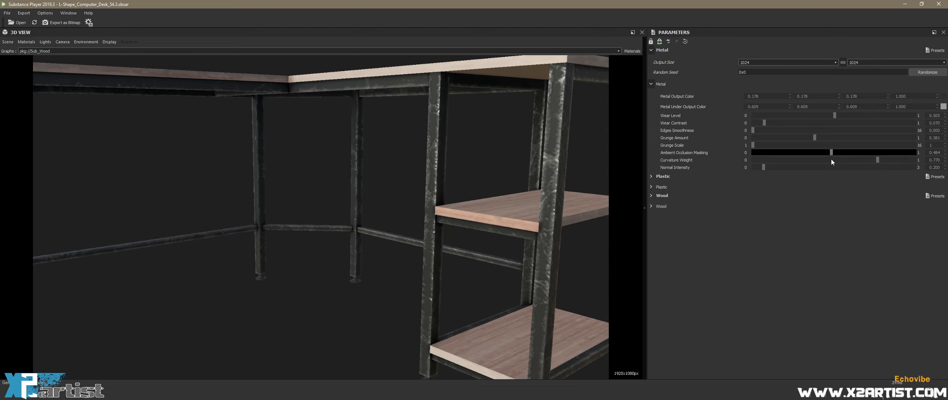
Set Curvature Weight to 0.785 and raise Normal Intensity to about 1.3
{"action": "left_click", "coordinate": [878, 160]}
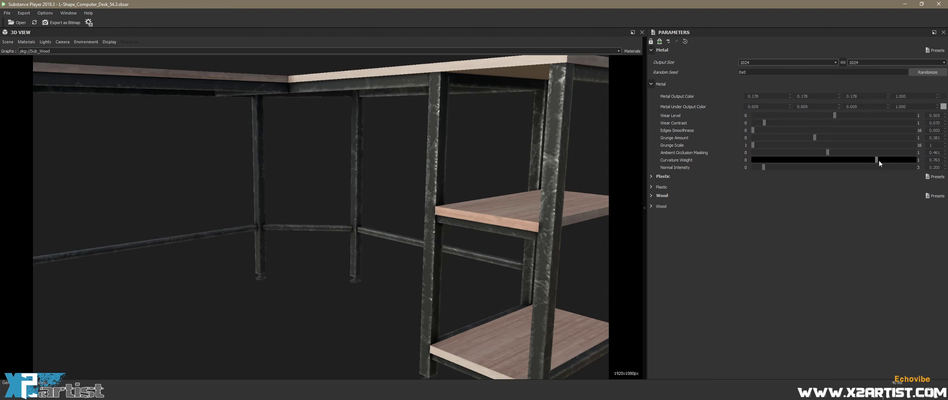
{"action": "left_click_drag", "start_coordinate": [904, 161], "coordinate": [910, 162]}
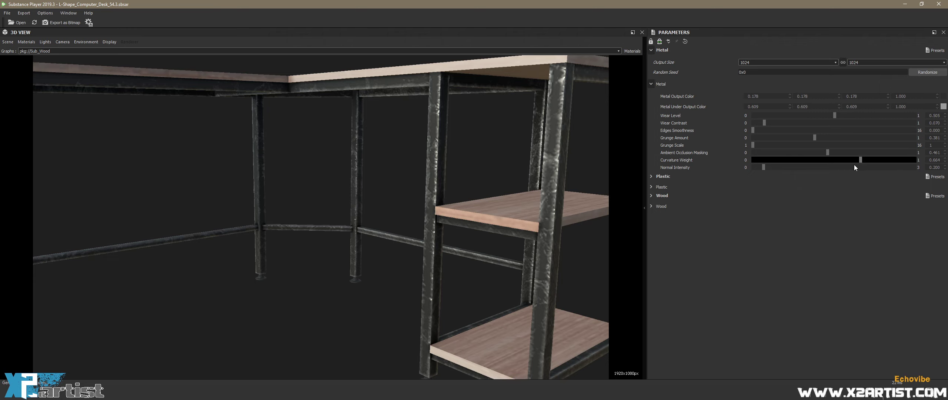
{"action": "mouse_move", "coordinate": [853, 167]}
{"action": "left_mouse_down"}
{"action": "mouse_move", "coordinate": [830, 167]}
{"action": "mouse_move", "coordinate": [880, 164]}
{"action": "left_mouse_up"}
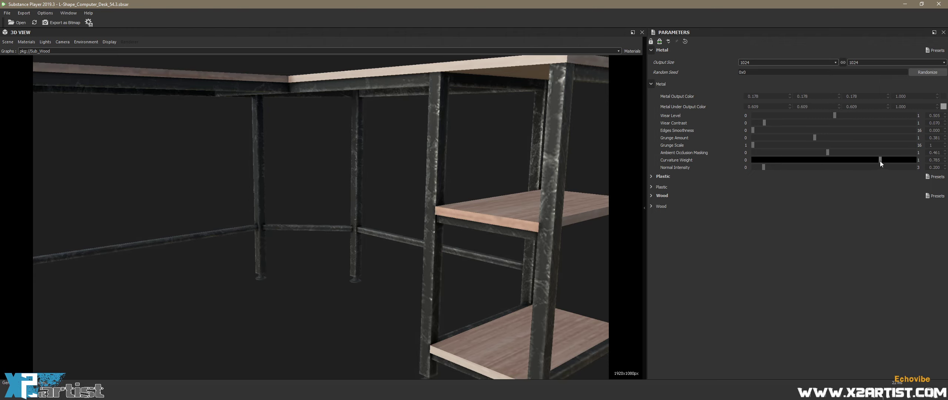
{"action": "mouse_move", "coordinate": [763, 168]}
{"action": "left_mouse_down"}
{"action": "mouse_move", "coordinate": [829, 170]}
{"action": "mouse_move", "coordinate": [749, 171]}
{"action": "mouse_move", "coordinate": [814, 169]}
{"action": "left_mouse_up"}
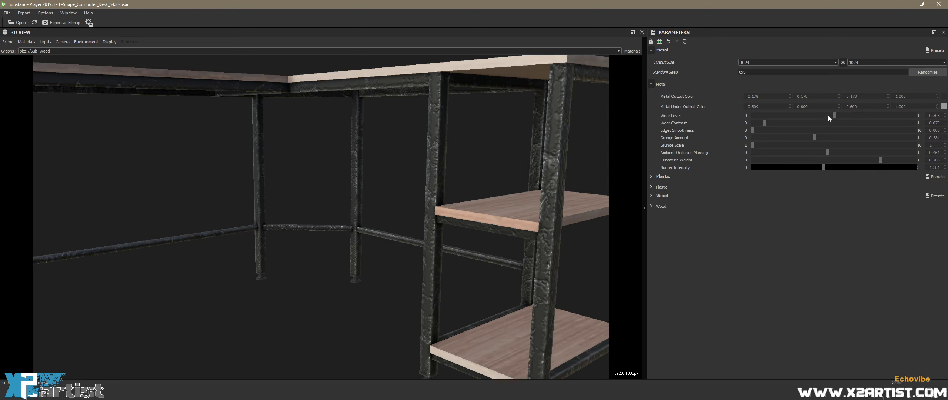
Lower Wear Level, set Normal Intensity to 0.240, and orbit out to show the full desk
{"action": "mouse_move", "coordinate": [835, 115]}
{"action": "left_mouse_down"}
{"action": "mouse_move", "coordinate": [883, 117]}
{"action": "mouse_move", "coordinate": [801, 121]}
{"action": "left_mouse_up"}
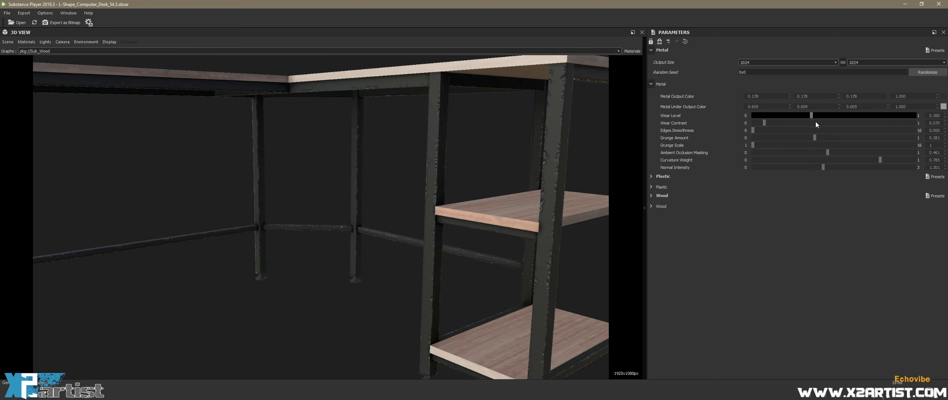
{"action": "left_click", "coordinate": [822, 169]}
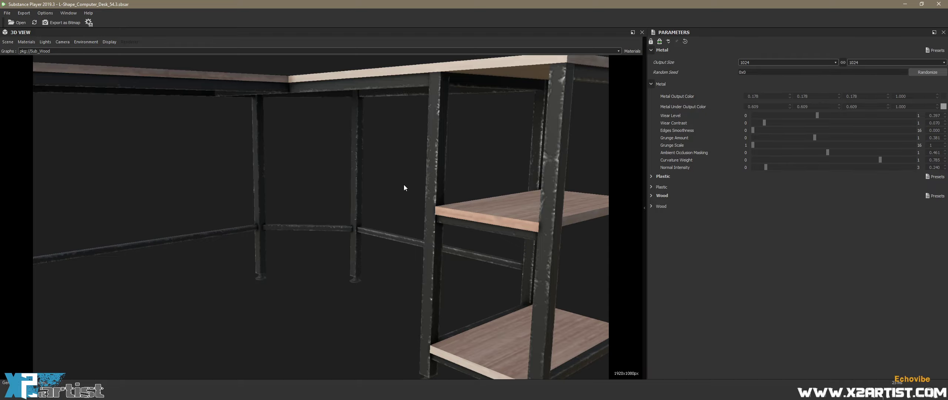
{"action": "mouse_move", "coordinate": [403, 185]}
{"action": "left_mouse_down"}
{"action": "mouse_move", "coordinate": [425, 196]}
{"action": "mouse_move", "coordinate": [406, 208]}
{"action": "mouse_move", "coordinate": [401, 193]}
{"action": "mouse_move", "coordinate": [390, 200]}
{"action": "left_mouse_up"}
Collapse the Metal group and try dark red, yellow and blue for the plastic feet
{"action": "left_click_drag", "start_coordinate": [376, 229], "coordinate": [379, 226]}
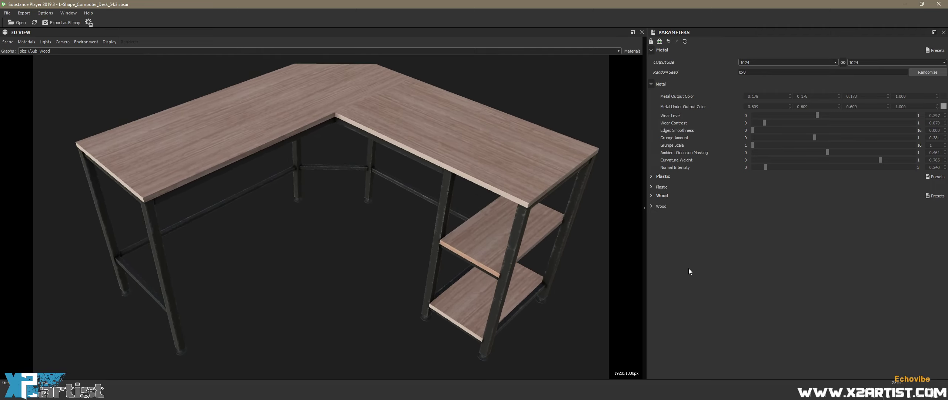
{"action": "left_click", "coordinate": [651, 85]}
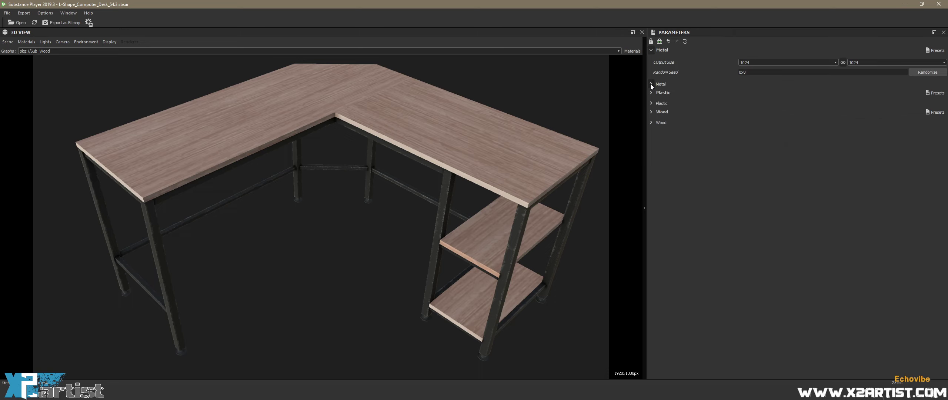
{"action": "left_click", "coordinate": [652, 51]}
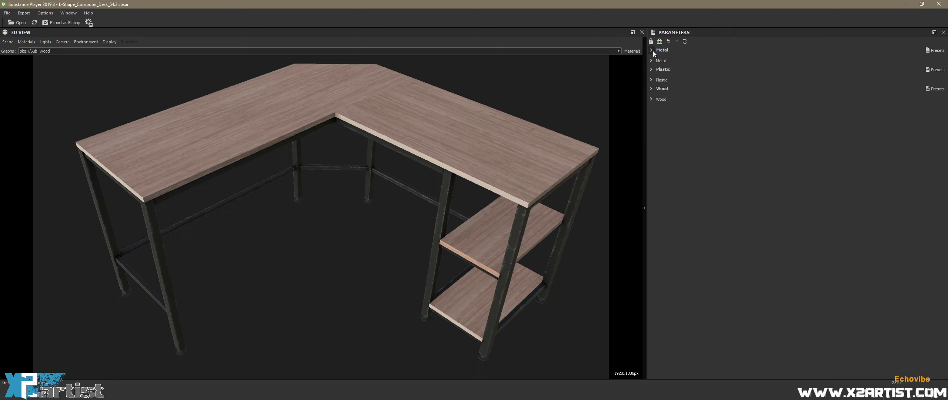
{"action": "left_click", "coordinate": [651, 80]}
{"action": "left_click", "coordinate": [942, 91]}
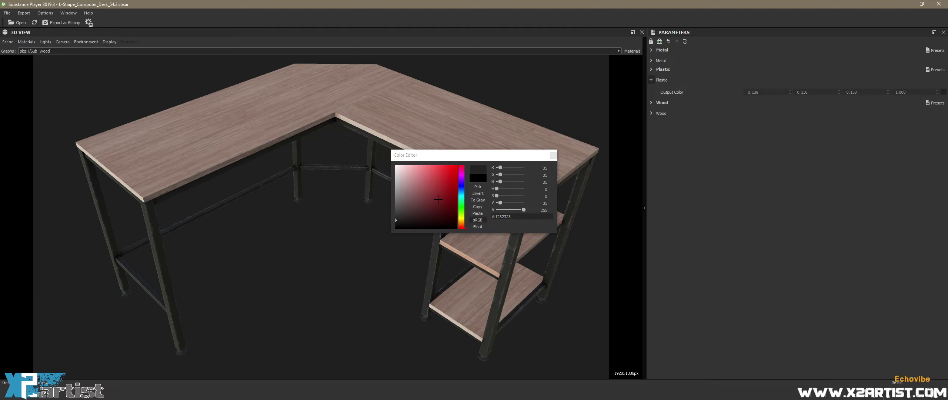
{"action": "left_click_drag", "start_coordinate": [436, 200], "coordinate": [458, 187]}
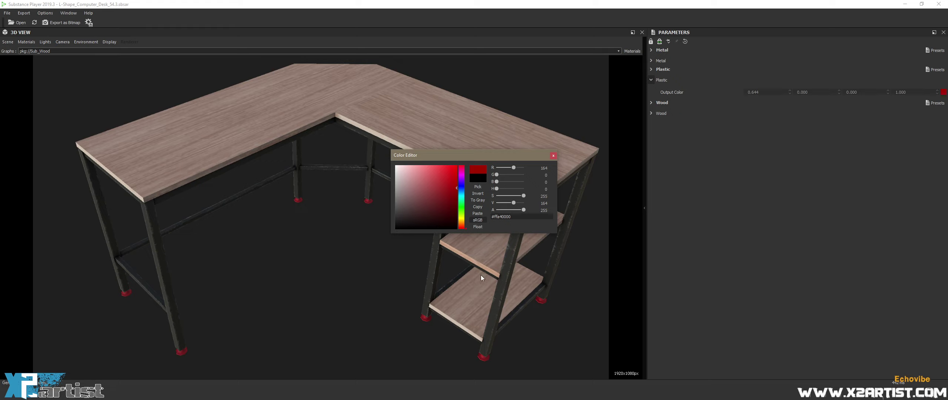
{"action": "left_click", "coordinate": [461, 219]}
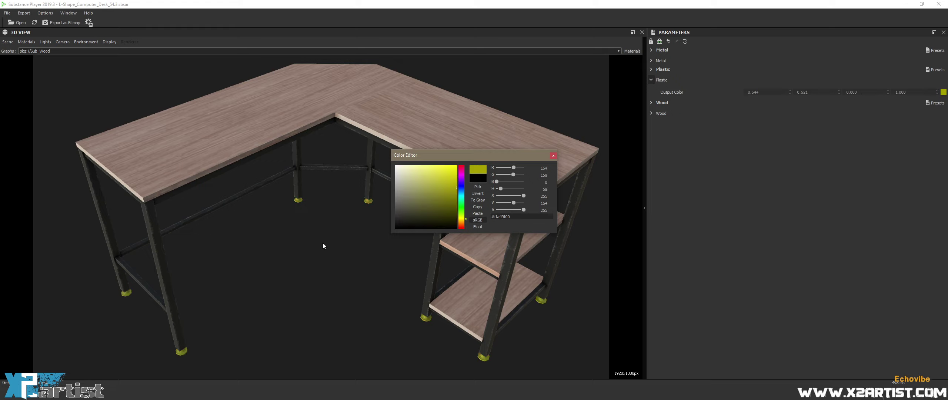
{"action": "left_click", "coordinate": [462, 187]}
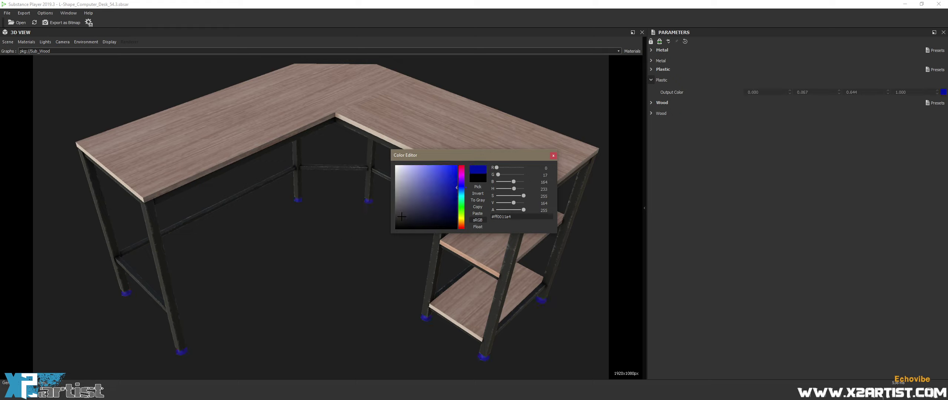
Set Plastic Output Color to dark grey 0.132 and expand the Wood section
{"action": "left_click", "coordinate": [553, 155]}
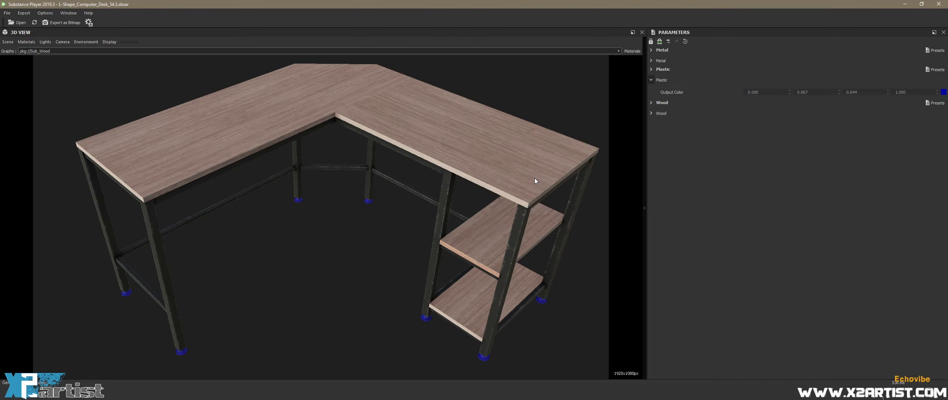
{"action": "left_click", "coordinate": [943, 92]}
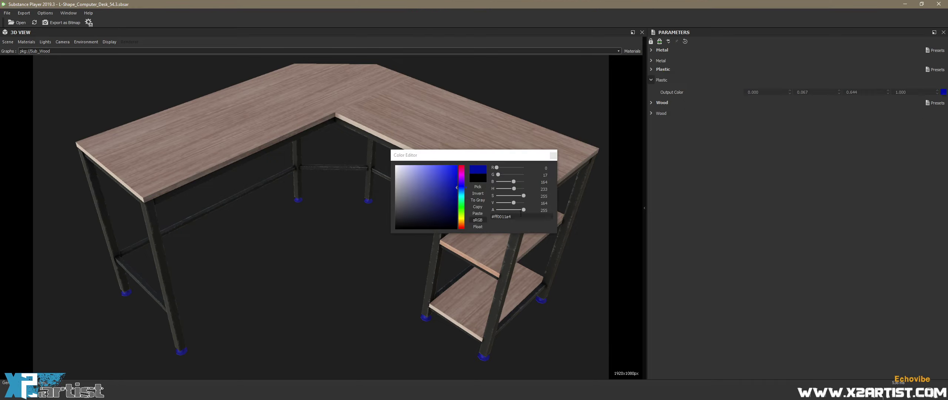
{"action": "left_click_drag", "start_coordinate": [408, 213], "coordinate": [395, 222]}
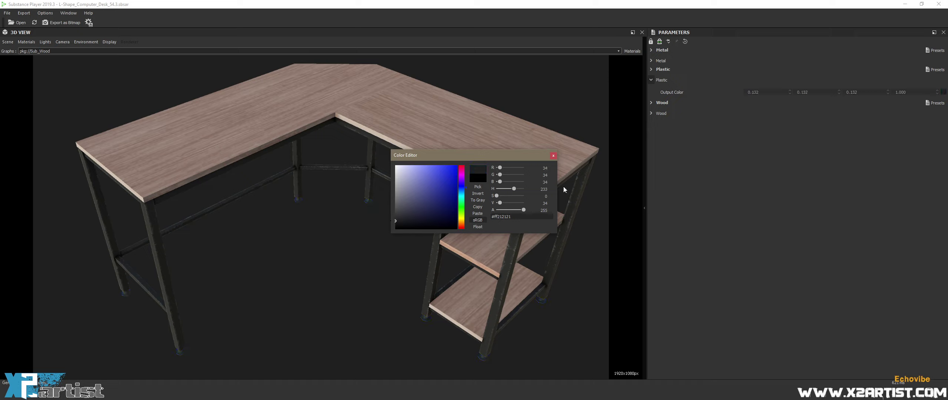
{"action": "left_click", "coordinate": [553, 156]}
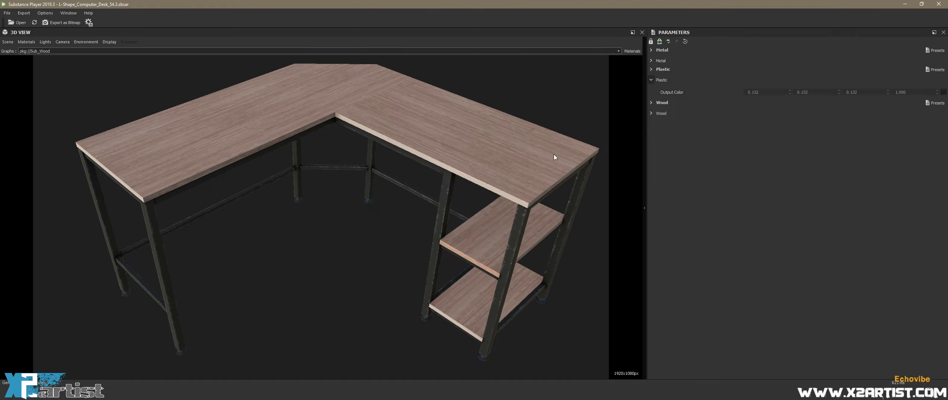
{"action": "left_click", "coordinate": [650, 103]}
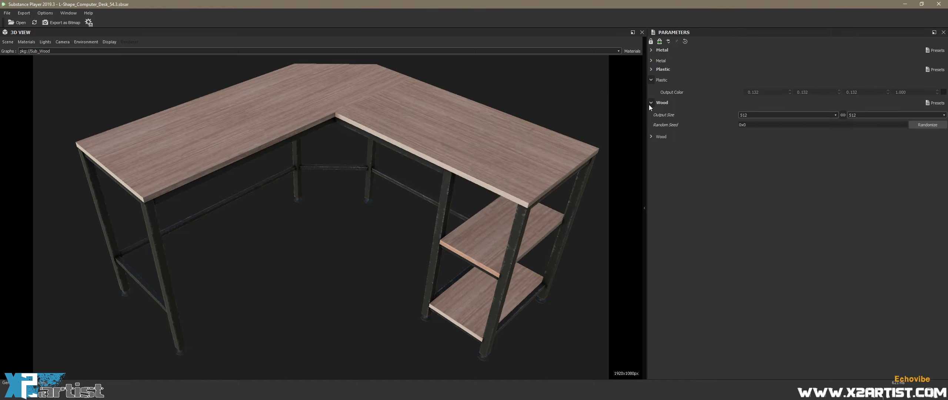
Set Wood Output Size to 1024, test Natural then revert to Dark Wood Style, and open the wood colour
{"action": "left_click", "coordinate": [652, 137]}
{"action": "left_click", "coordinate": [769, 114]}
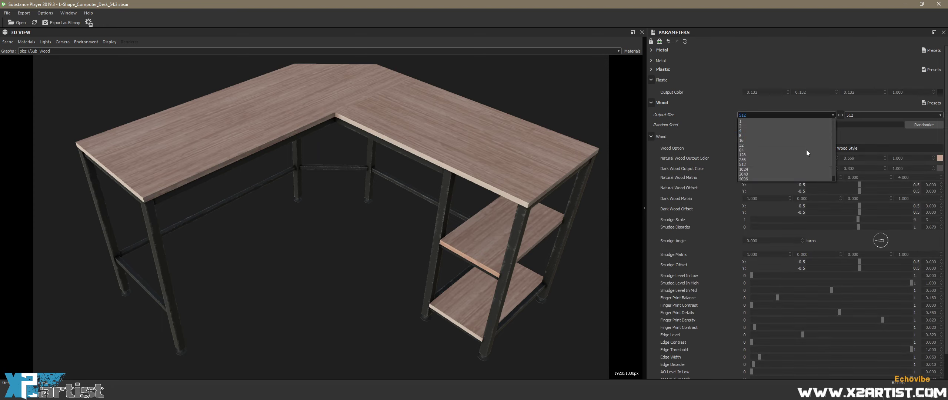
{"action": "left_click", "coordinate": [770, 169]}
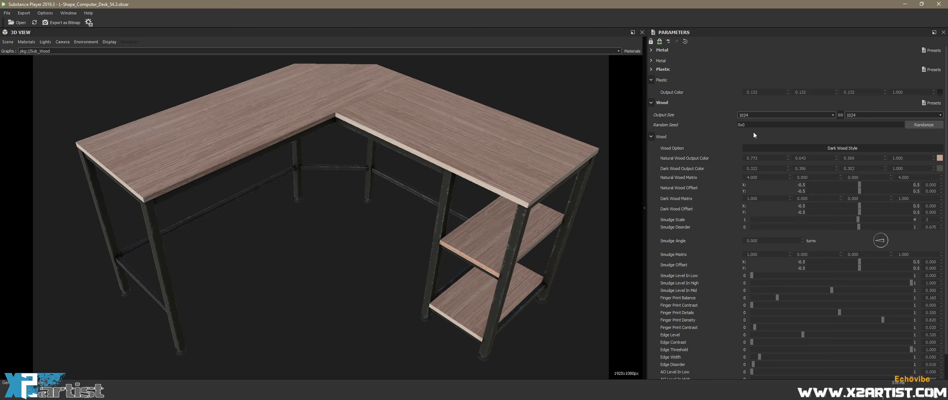
{"action": "left_click", "coordinate": [776, 147]}
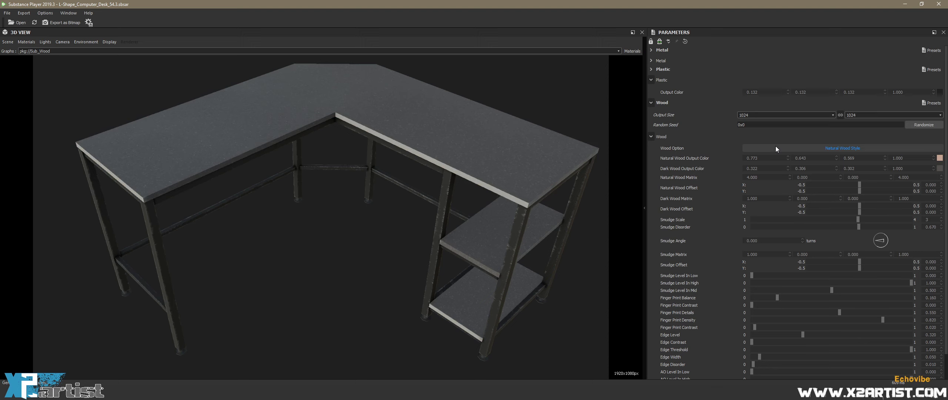
{"action": "left_click", "coordinate": [775, 147]}
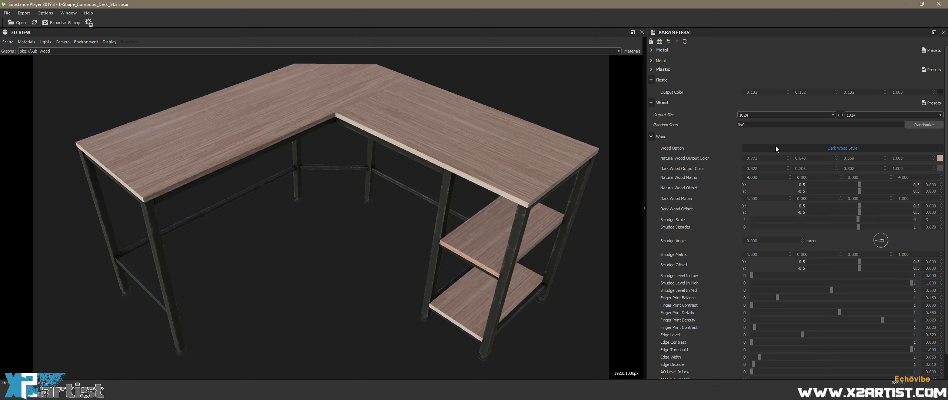
{"action": "left_click", "coordinate": [940, 158]}
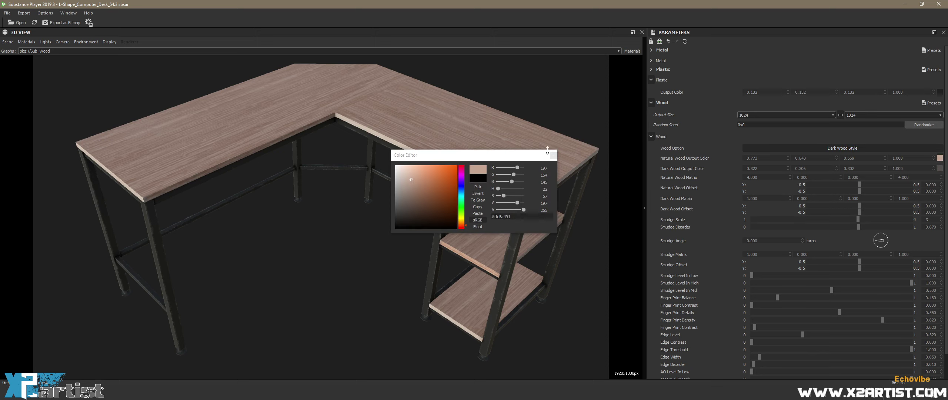
Preview alternative wood colours: warmer, orange, light pink, near-black, dark brown and green
{"action": "left_click_drag", "start_coordinate": [519, 152], "coordinate": [729, 61]}
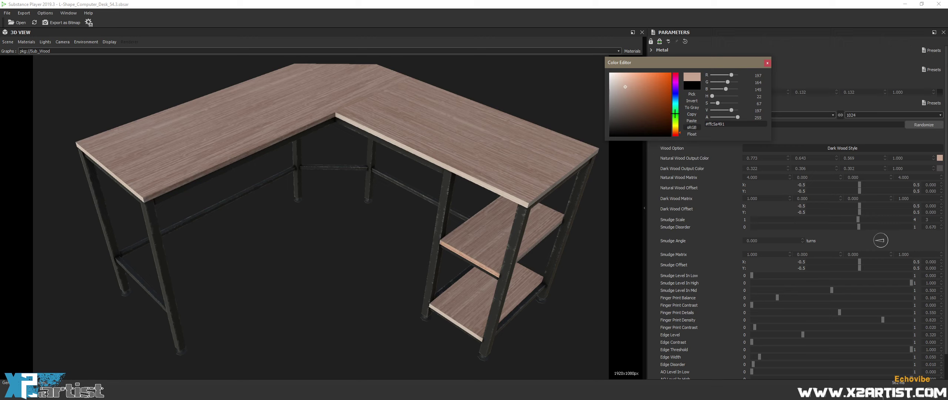
{"action": "left_click_drag", "start_coordinate": [734, 126], "coordinate": [706, 127]}
{"action": "key", "text": "ctrl+c"}
{"action": "left_click", "coordinate": [635, 82]}
{"action": "left_click", "coordinate": [661, 85]}
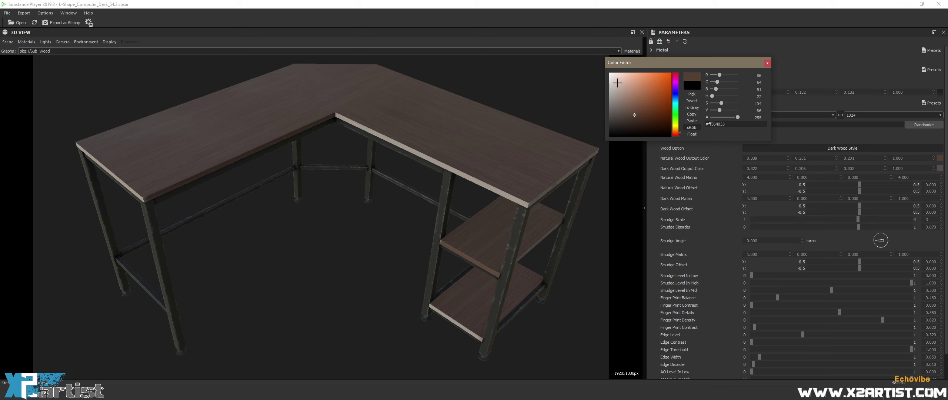
{"action": "left_click", "coordinate": [617, 83]}
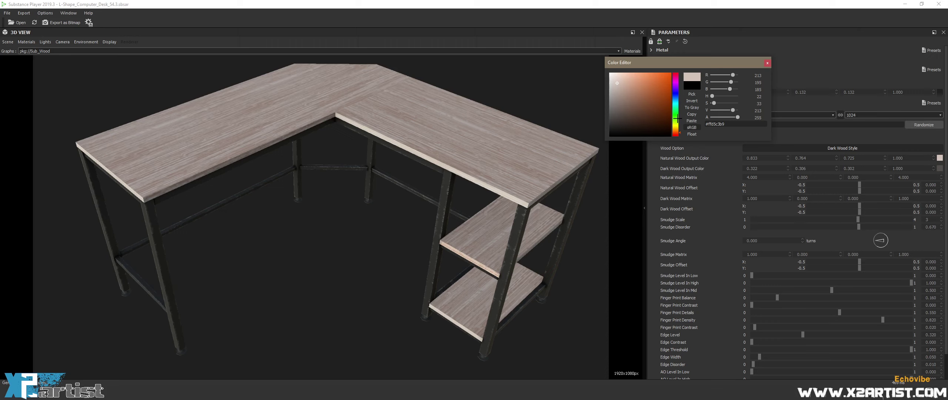
{"action": "left_click", "coordinate": [613, 132]}
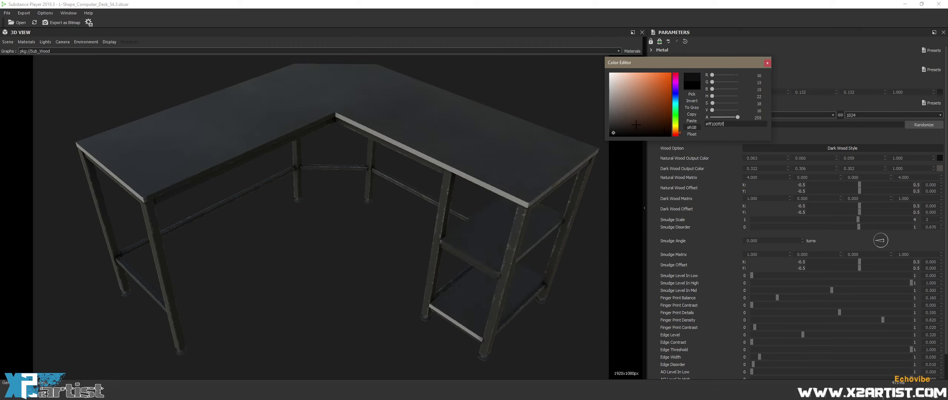
{"action": "left_click", "coordinate": [662, 125]}
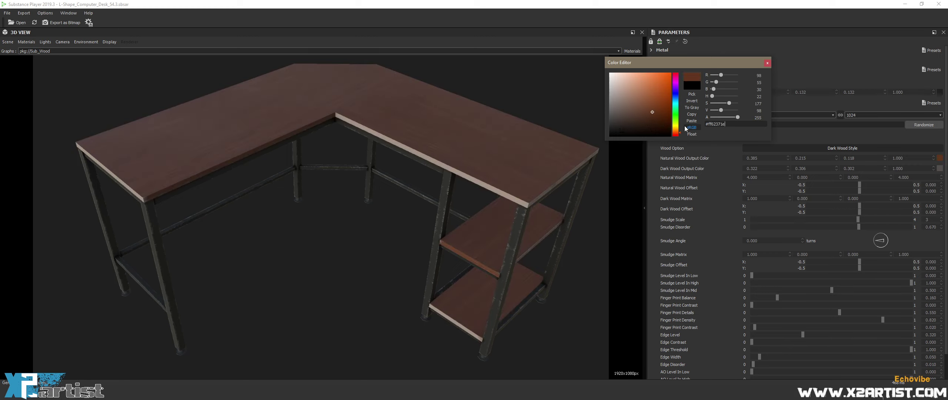
{"action": "left_click", "coordinate": [676, 121]}
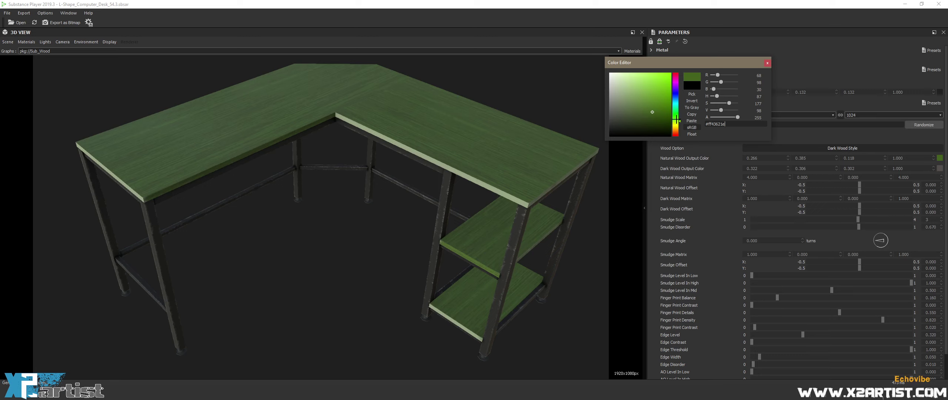
After trying blue, purple and blue-grey tones, restore wood colour #ffc5a491 and close the editor
{"action": "left_click", "coordinate": [674, 98]}
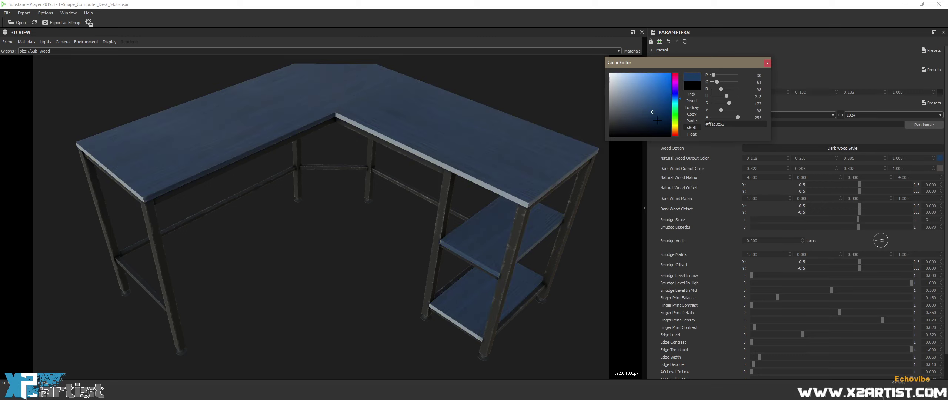
{"action": "left_click", "coordinate": [675, 87]}
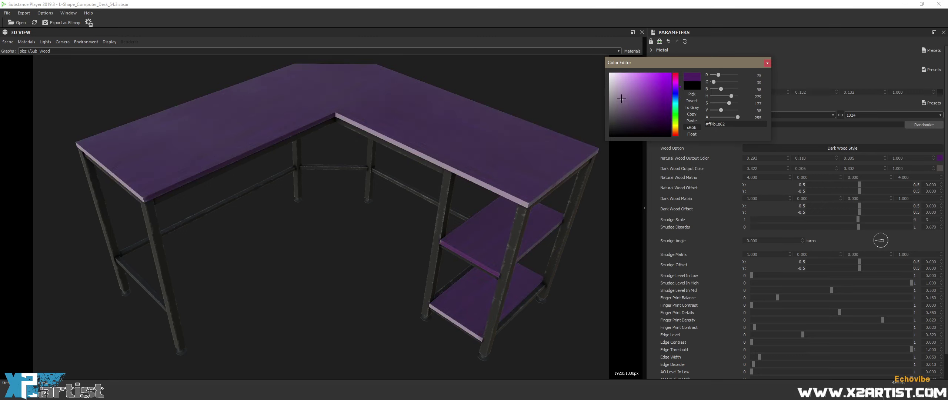
{"action": "left_click", "coordinate": [621, 99]}
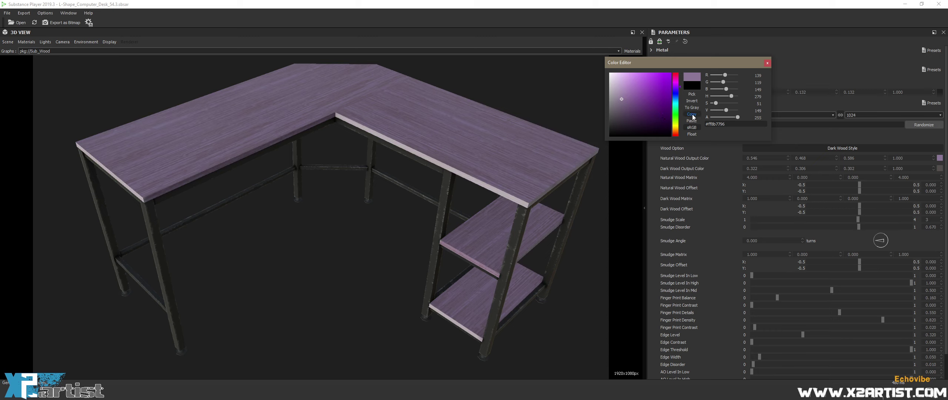
{"action": "left_click", "coordinate": [676, 103]}
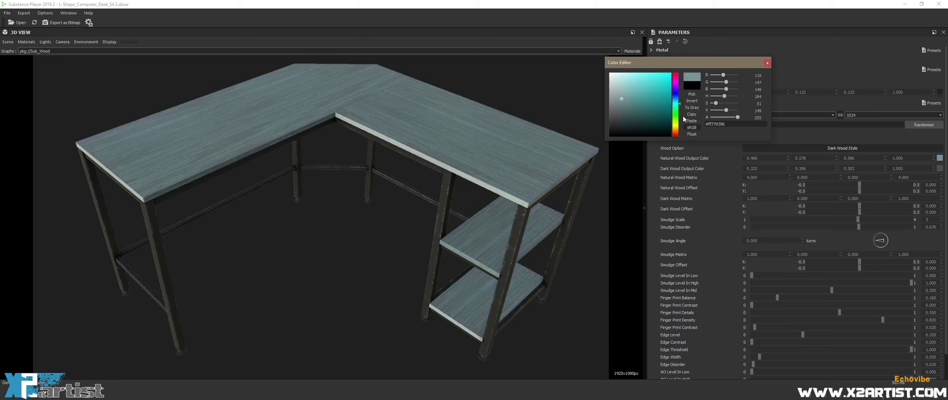
{"action": "left_click_drag", "start_coordinate": [675, 115], "coordinate": [675, 126]}
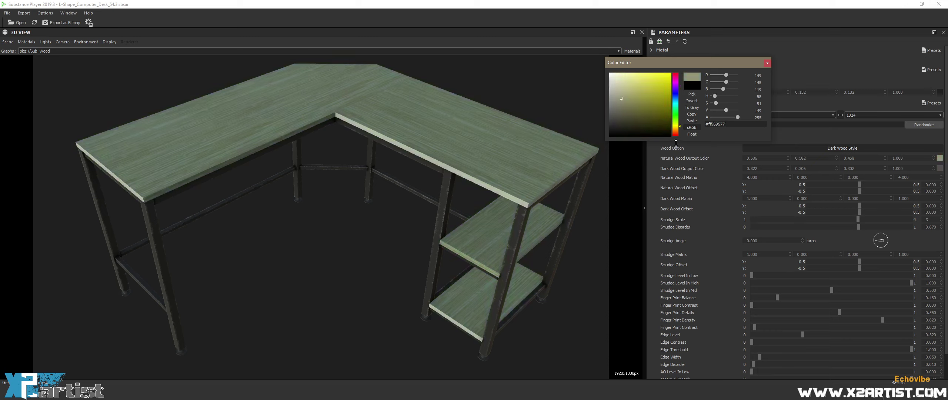
{"action": "triple_click", "coordinate": [730, 125]}
{"action": "key", "text": "ctrl+v"}
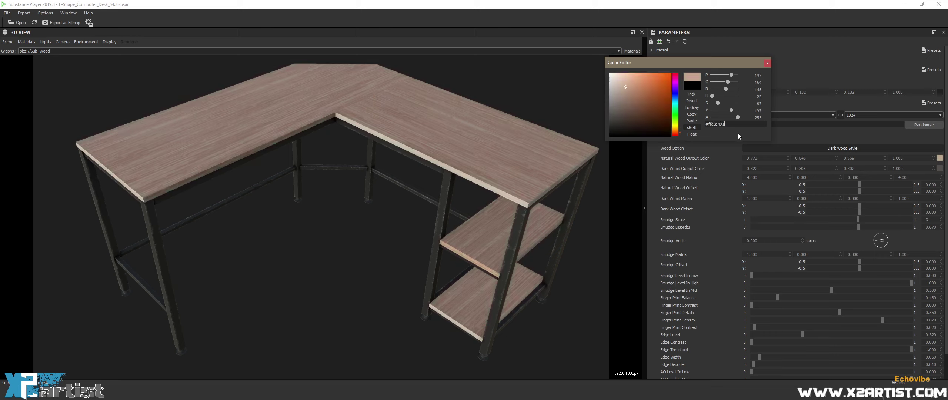
{"action": "left_click", "coordinate": [767, 63]}
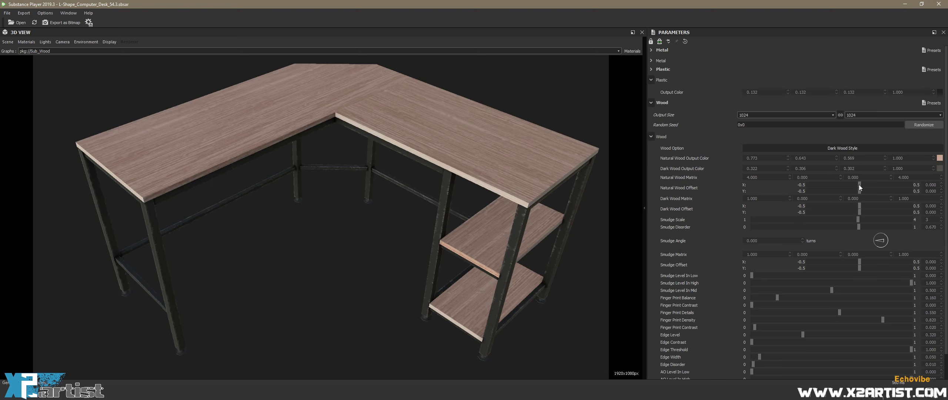
Set Natural Wood Offset X and Y to about 0.002
{"action": "left_click_drag", "start_coordinate": [859, 185], "coordinate": [866, 185]}
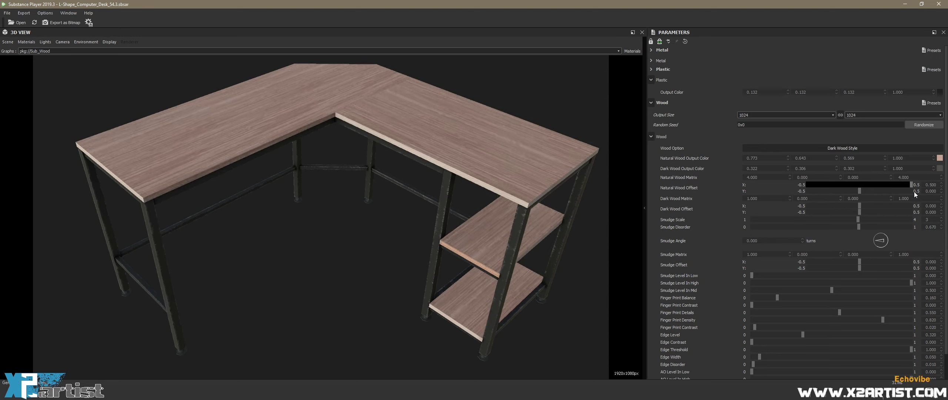
{"action": "mouse_move", "coordinate": [890, 191]}
{"action": "left_mouse_down"}
{"action": "mouse_move", "coordinate": [812, 186]}
{"action": "mouse_move", "coordinate": [918, 196]}
{"action": "mouse_move", "coordinate": [863, 200]}
{"action": "mouse_move", "coordinate": [819, 187]}
{"action": "mouse_move", "coordinate": [859, 192]}
{"action": "left_mouse_up"}
{"action": "left_click", "coordinate": [859, 191]}
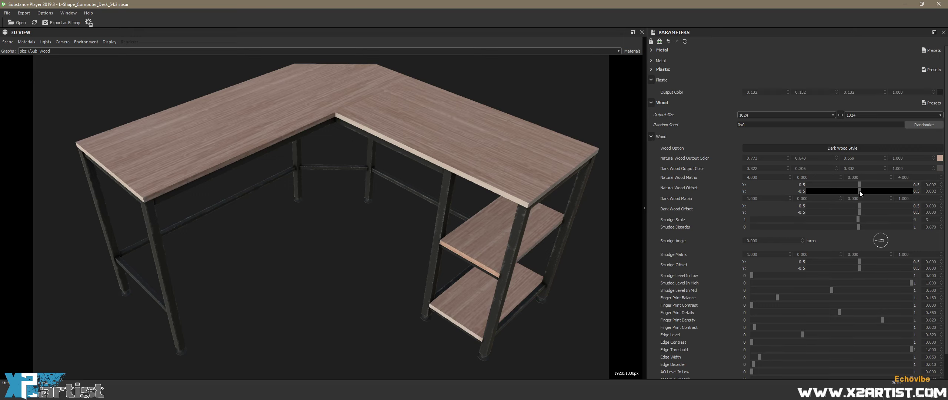
Orbit to a lower view of the desktop and set Smudge Disorder to about 0.673
{"action": "mouse_move", "coordinate": [409, 217]}
{"action": "left_mouse_down"}
{"action": "mouse_move", "coordinate": [349, 206]}
{"action": "mouse_move", "coordinate": [352, 196]}
{"action": "mouse_move", "coordinate": [400, 198]}
{"action": "left_mouse_up"}
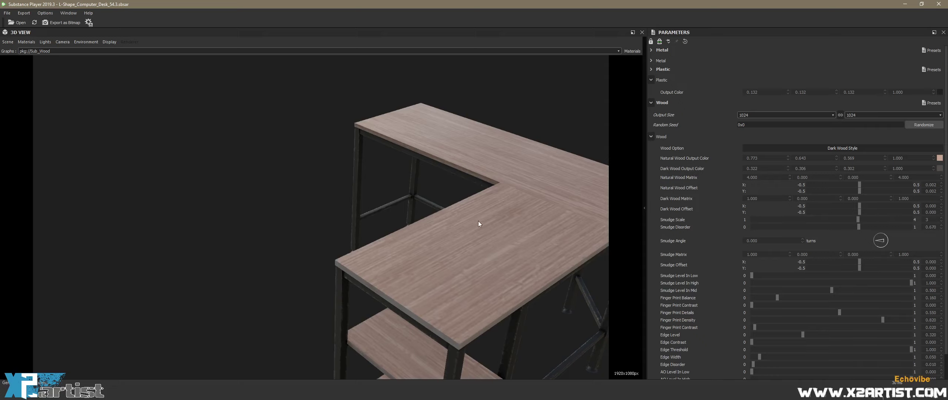
{"action": "mouse_move", "coordinate": [478, 223]}
{"action": "left_mouse_down"}
{"action": "mouse_move", "coordinate": [456, 207]}
{"action": "mouse_move", "coordinate": [520, 206]}
{"action": "mouse_move", "coordinate": [505, 210]}
{"action": "left_mouse_up"}
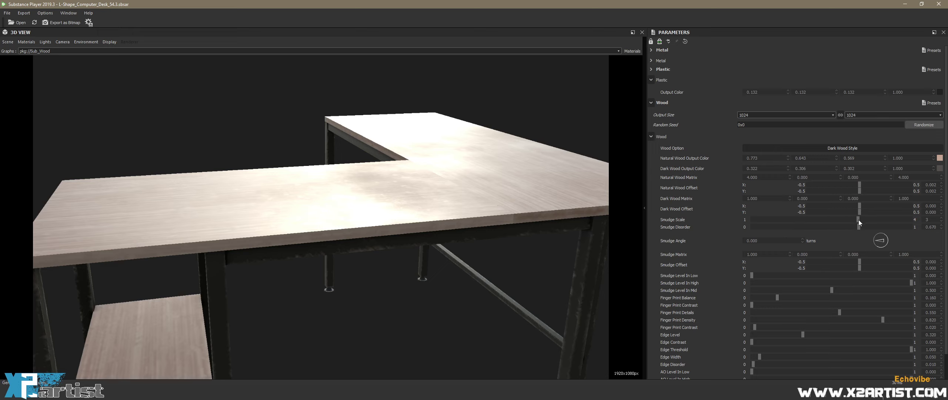
{"action": "left_click_drag", "start_coordinate": [861, 228], "coordinate": [868, 228]}
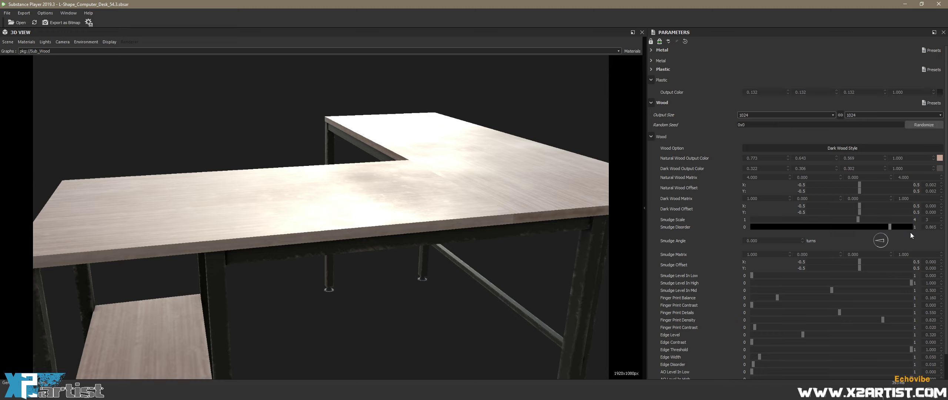
{"action": "left_click_drag", "start_coordinate": [860, 237], "coordinate": [817, 230]}
{"action": "left_click", "coordinate": [858, 228]}
Shift Smudge Offset X toward -0.379 and raise Smudge Level In Low to 0.111
{"action": "left_click_drag", "start_coordinate": [864, 262], "coordinate": [893, 269]}
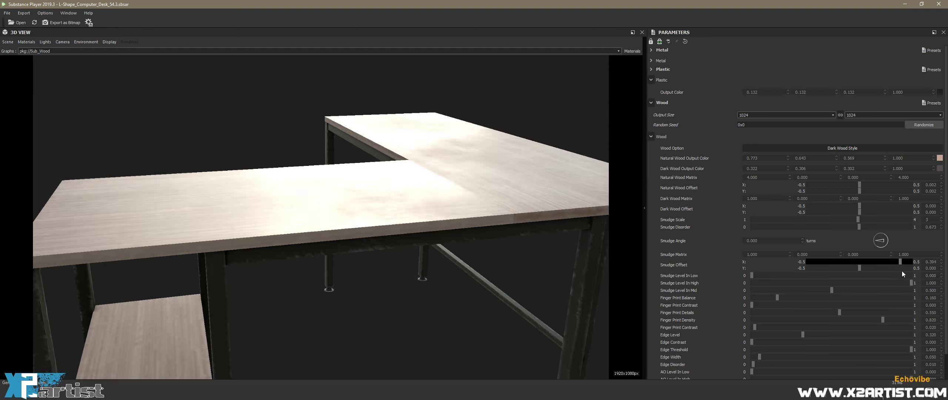
{"action": "mouse_move", "coordinate": [893, 272]}
{"action": "left_mouse_down"}
{"action": "mouse_move", "coordinate": [908, 275]}
{"action": "mouse_move", "coordinate": [819, 258]}
{"action": "left_mouse_up"}
{"action": "left_click_drag", "start_coordinate": [564, 280], "coordinate": [515, 280]}
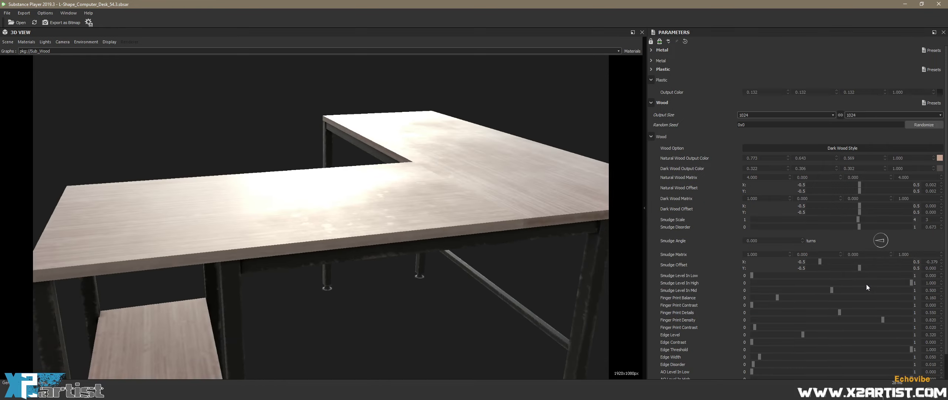
{"action": "left_click", "coordinate": [751, 276]}
{"action": "left_click_drag", "start_coordinate": [757, 276], "coordinate": [770, 278]}
{"action": "mouse_move", "coordinate": [477, 295]}
{"action": "left_mouse_down"}
{"action": "mouse_move", "coordinate": [494, 294]}
{"action": "mouse_move", "coordinate": [484, 282]}
{"action": "mouse_move", "coordinate": [495, 288]}
{"action": "mouse_move", "coordinate": [475, 301]}
{"action": "left_mouse_up"}
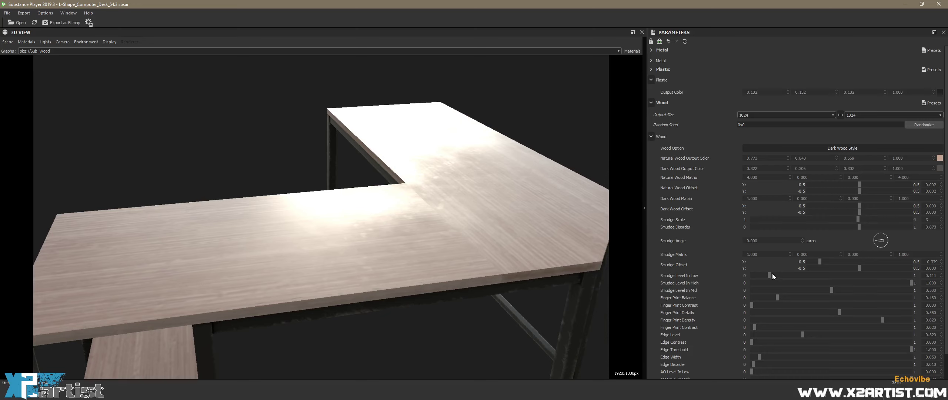
Lower Smudge Level In High and set Smudge Level In Low to 0.125
{"action": "left_click_drag", "start_coordinate": [768, 275], "coordinate": [754, 277]}
{"action": "left_click", "coordinate": [911, 282]}
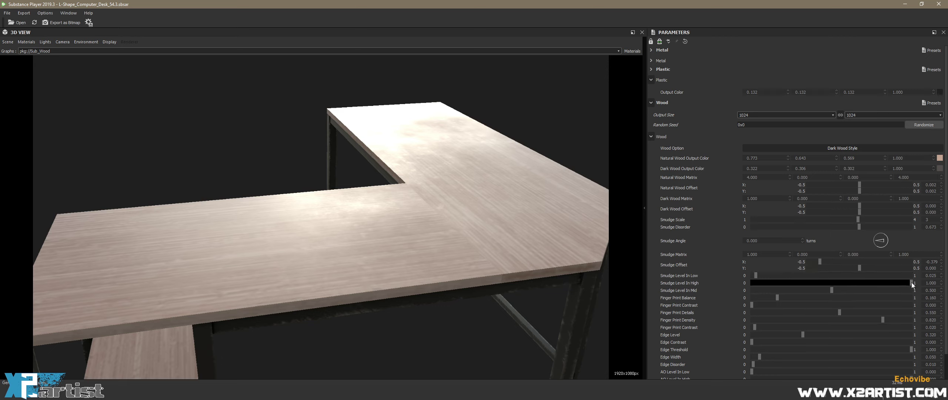
{"action": "left_click_drag", "start_coordinate": [902, 283], "coordinate": [881, 287]}
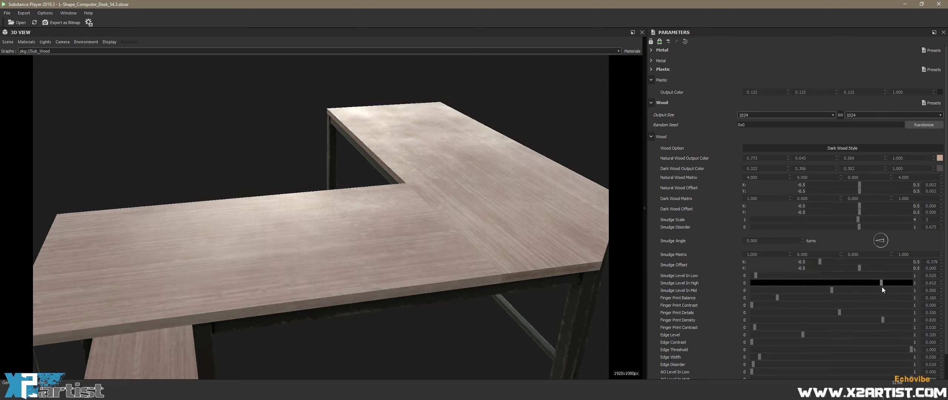
{"action": "left_click_drag", "start_coordinate": [757, 275], "coordinate": [771, 277]}
{"action": "mouse_move", "coordinate": [488, 311]}
{"action": "left_mouse_down"}
{"action": "mouse_move", "coordinate": [466, 299]}
{"action": "mouse_move", "coordinate": [498, 299]}
{"action": "mouse_move", "coordinate": [476, 305]}
{"action": "left_mouse_up"}
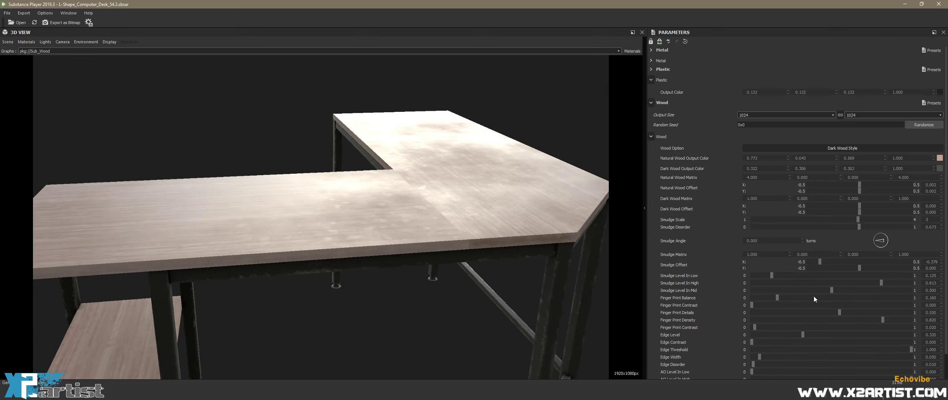
Reduce the wood Finger Print Balance to a mid-range value
{"action": "left_click", "coordinate": [778, 299]}
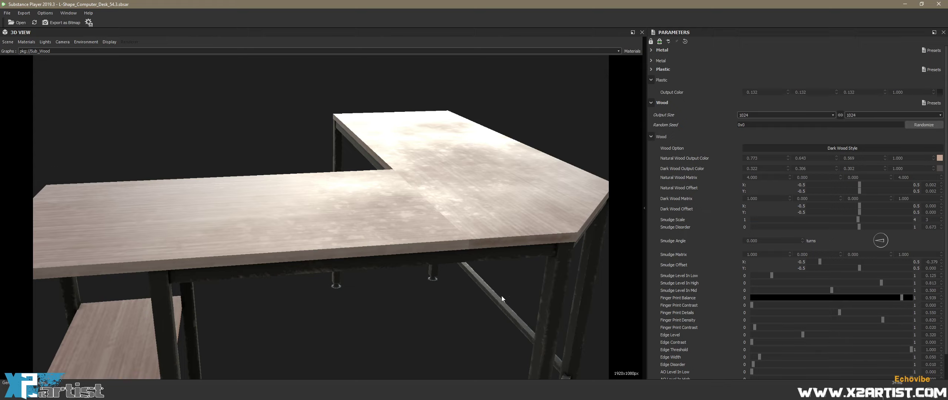
{"action": "mouse_move", "coordinate": [502, 296]}
{"action": "left_mouse_down"}
{"action": "mouse_move", "coordinate": [468, 294]}
{"action": "mouse_move", "coordinate": [497, 291]}
{"action": "mouse_move", "coordinate": [483, 294]}
{"action": "left_mouse_up"}
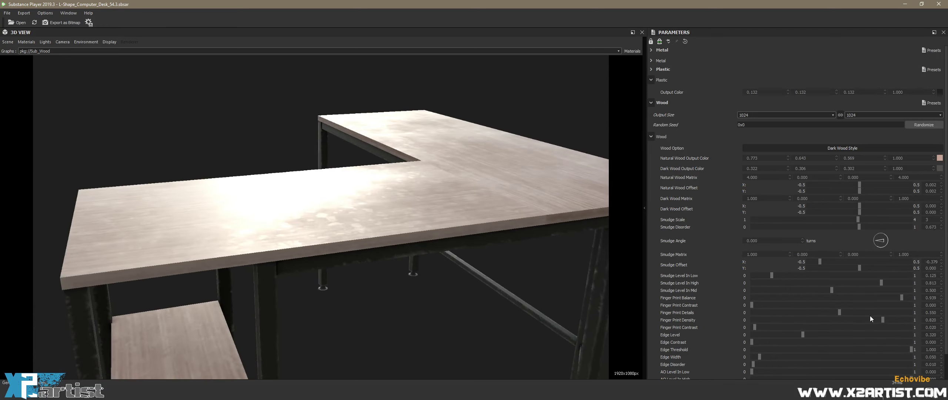
{"action": "left_click", "coordinate": [901, 296]}
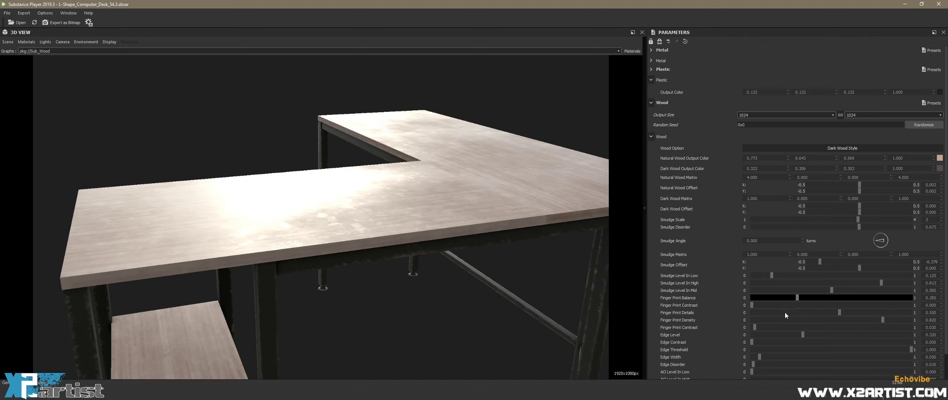
{"action": "mouse_move", "coordinate": [761, 313]}
{"action": "left_mouse_down"}
{"action": "mouse_move", "coordinate": [746, 312]}
{"action": "mouse_move", "coordinate": [790, 308]}
{"action": "left_mouse_up"}
Lower Finger Print Contrast and set Finger Print Details near maximum
{"action": "left_click", "coordinate": [752, 305]}
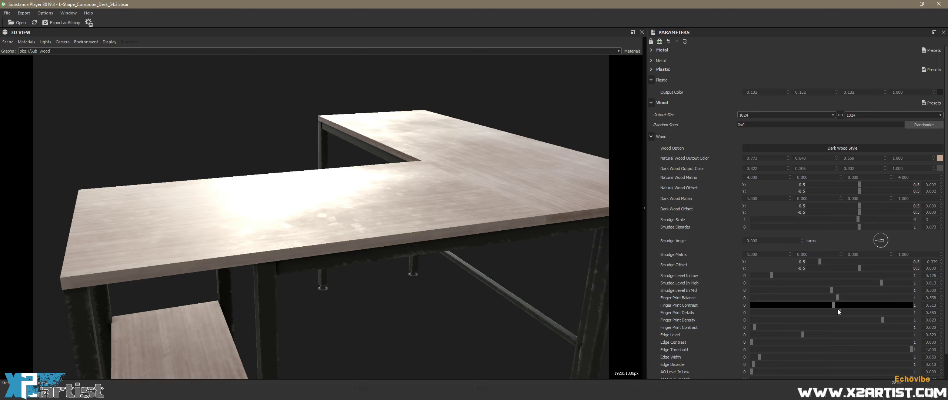
{"action": "left_click_drag", "start_coordinate": [894, 314], "coordinate": [783, 314]}
{"action": "left_click", "coordinate": [840, 313]}
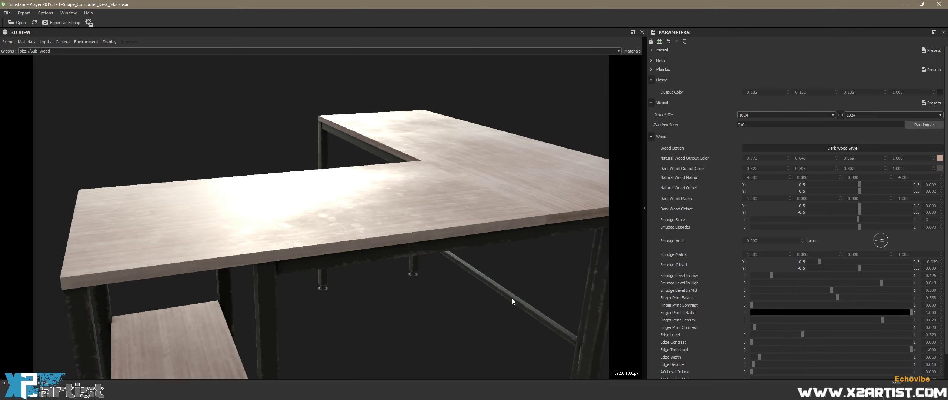
{"action": "mouse_move", "coordinate": [512, 299]}
{"action": "left_mouse_down"}
{"action": "mouse_move", "coordinate": [283, 241]}
{"action": "mouse_move", "coordinate": [307, 253]}
{"action": "mouse_move", "coordinate": [376, 256]}
{"action": "left_mouse_up"}
{"action": "scroll", "coordinate": [283, 241], "scroll_direction": "up", "scroll_amount": 3}
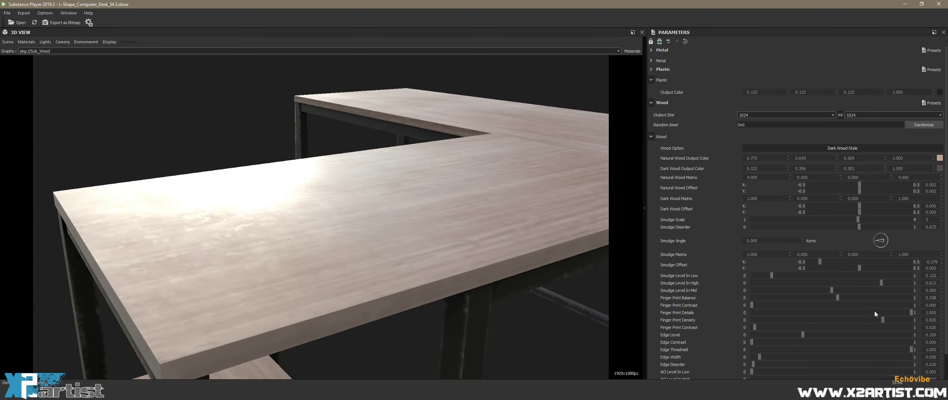
{"action": "left_click_drag", "start_coordinate": [911, 312], "coordinate": [910, 312]}
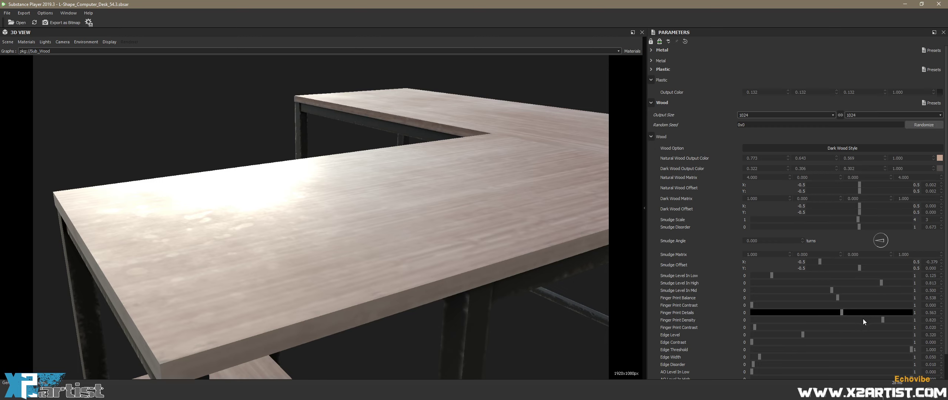
Set Finger Print Density to about 0.863 and the second Finger Print Contrast to about 0.02
{"action": "left_click", "coordinate": [884, 319]}
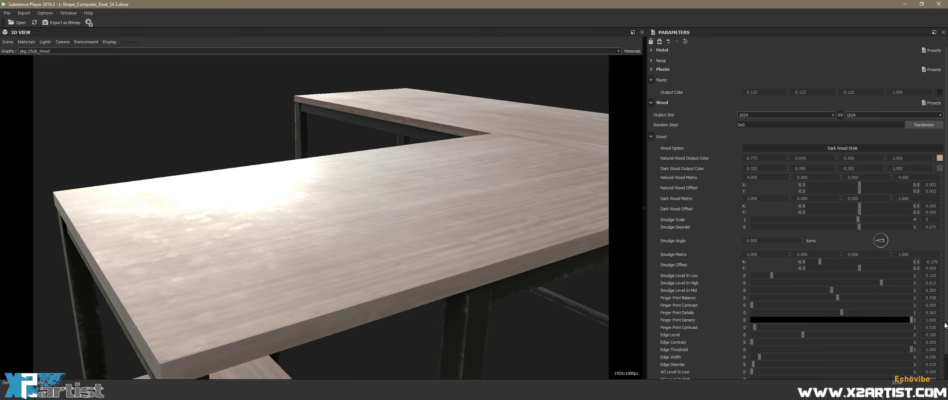
{"action": "left_click_drag", "start_coordinate": [911, 319], "coordinate": [890, 324]}
{"action": "left_click", "coordinate": [755, 328]}
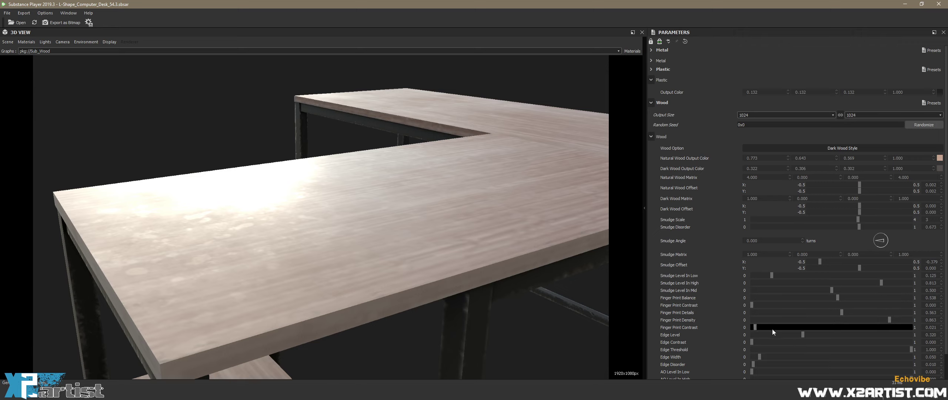
{"action": "mouse_move", "coordinate": [773, 332]}
{"action": "left_mouse_down"}
{"action": "mouse_move", "coordinate": [933, 329]}
{"action": "mouse_move", "coordinate": [755, 340]}
{"action": "left_mouse_up"}
{"action": "left_click_drag", "start_coordinate": [474, 318], "coordinate": [451, 300]}
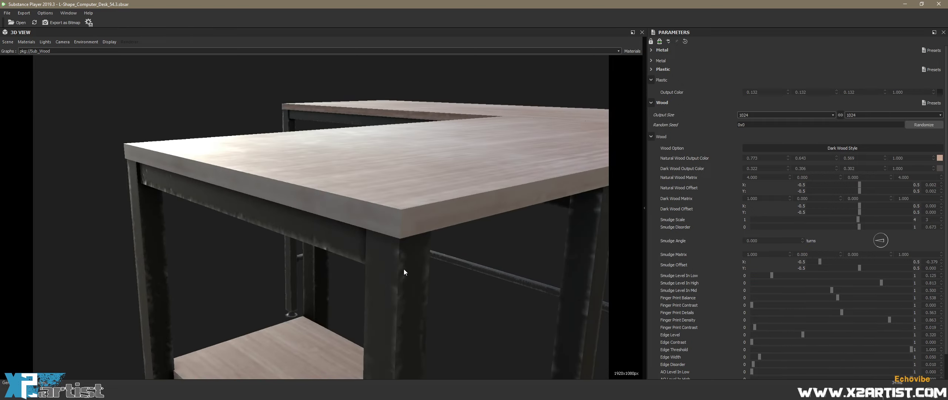
Orbit out to the whole desk and lower the wood Edge Level
{"action": "mouse_move", "coordinate": [403, 268]}
{"action": "left_mouse_down"}
{"action": "mouse_move", "coordinate": [450, 271]}
{"action": "mouse_move", "coordinate": [508, 255]}
{"action": "mouse_move", "coordinate": [503, 238]}
{"action": "mouse_move", "coordinate": [476, 222]}
{"action": "mouse_move", "coordinate": [480, 239]}
{"action": "mouse_move", "coordinate": [521, 254]}
{"action": "mouse_move", "coordinate": [374, 232]}
{"action": "mouse_move", "coordinate": [400, 246]}
{"action": "mouse_move", "coordinate": [567, 251]}
{"action": "left_mouse_up"}
{"action": "scroll", "coordinate": [462, 225], "scroll_direction": "up", "scroll_amount": 2}
{"action": "scroll", "coordinate": [462, 225], "scroll_direction": "up", "scroll_amount": 2}
{"action": "scroll", "coordinate": [461, 225], "scroll_direction": "up", "scroll_amount": 2}
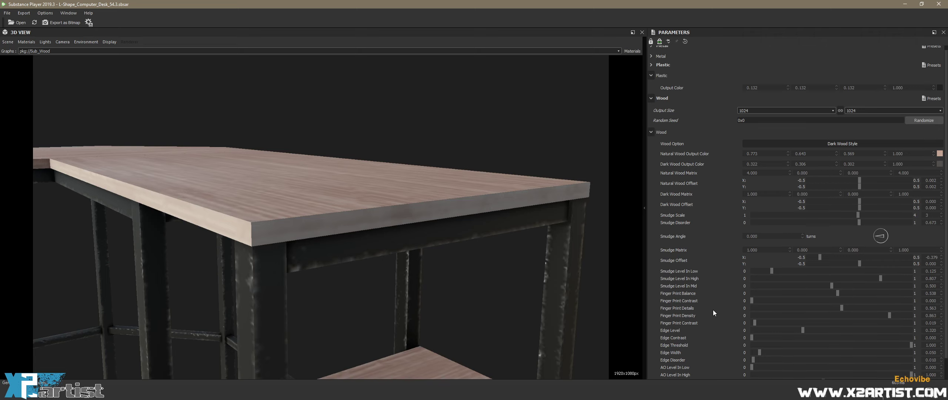
{"action": "scroll", "coordinate": [713, 310], "scroll_direction": "down", "scroll_amount": 1}
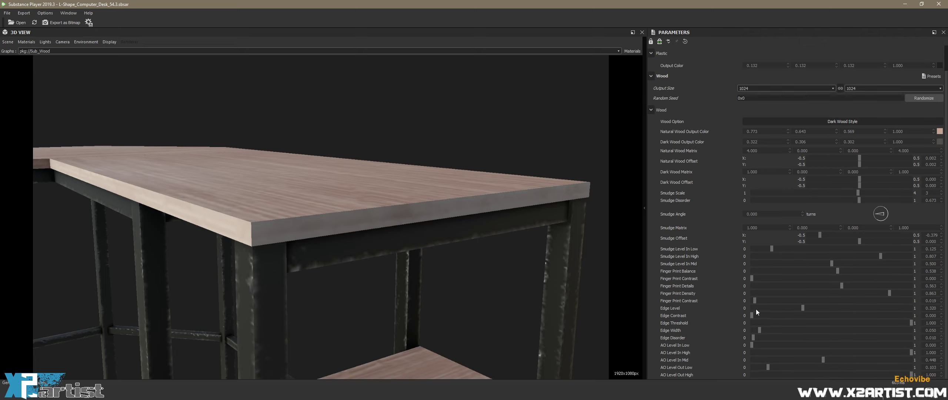
{"action": "left_click", "coordinate": [802, 306]}
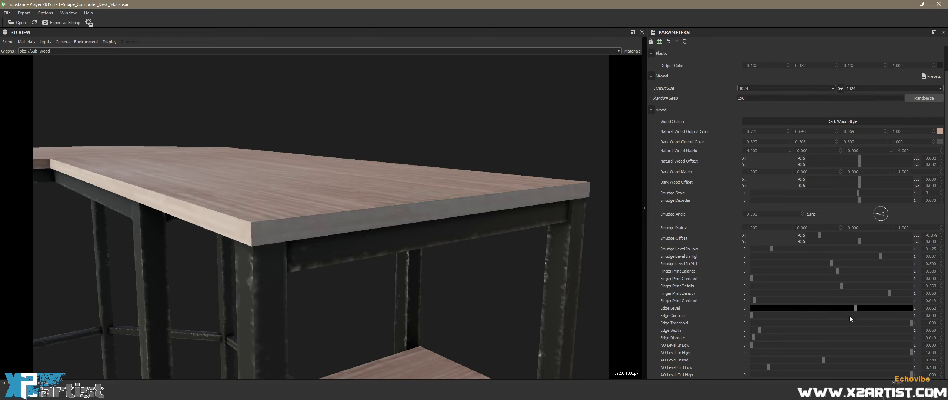
{"action": "left_click_drag", "start_coordinate": [815, 318], "coordinate": [752, 316]}
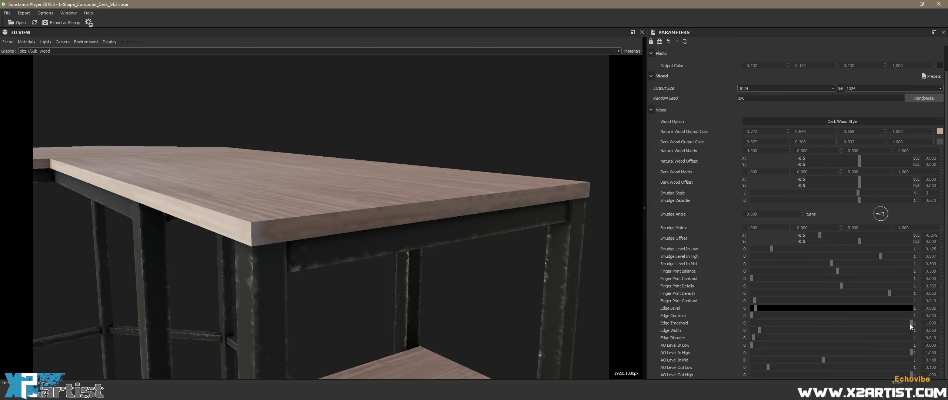
Lower Edge Threshold slightly, narrow Edge Width to 0.044 and set Edge Disorder to 0
{"action": "mouse_move", "coordinate": [910, 323]}
{"action": "left_mouse_down"}
{"action": "mouse_move", "coordinate": [896, 324]}
{"action": "mouse_move", "coordinate": [920, 323]}
{"action": "left_mouse_up"}
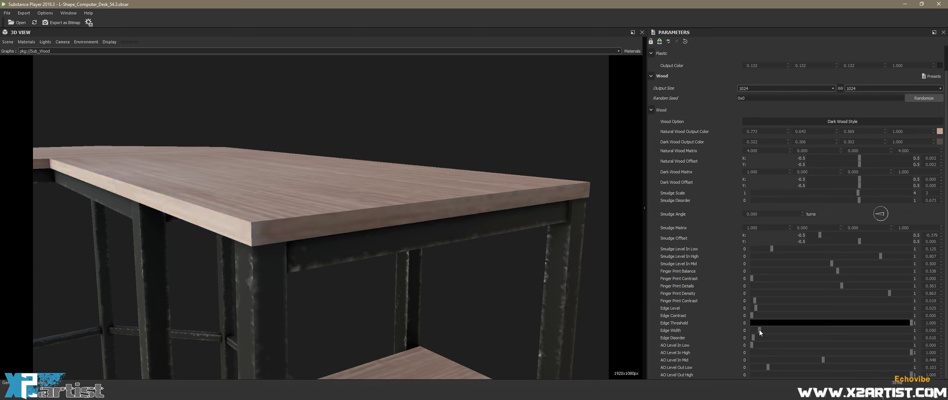
{"action": "left_click_drag", "start_coordinate": [759, 329], "coordinate": [758, 332]}
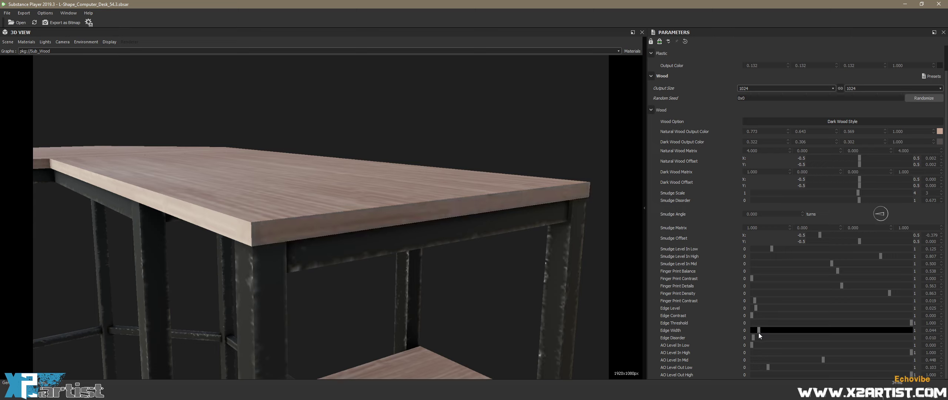
{"action": "left_click", "coordinate": [752, 339]}
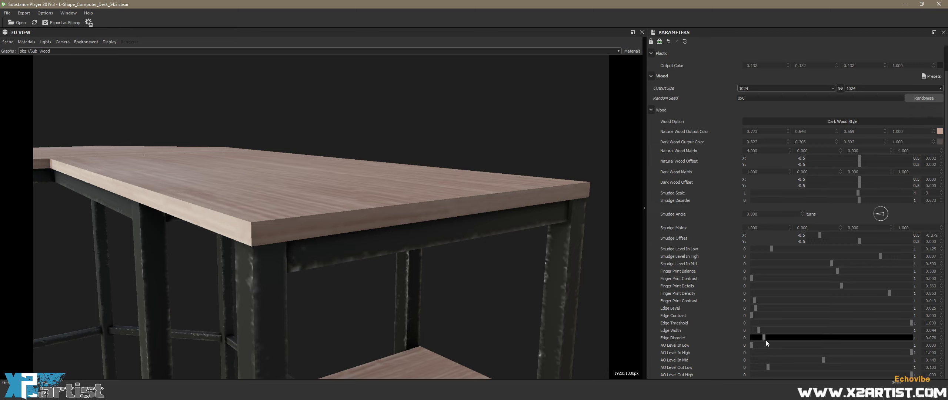
{"action": "mouse_move", "coordinate": [786, 342]}
{"action": "left_mouse_down"}
{"action": "mouse_move", "coordinate": [847, 341]}
{"action": "mouse_move", "coordinate": [762, 340]}
{"action": "left_mouse_up"}
Bring the wood AO Level In Low down to 0.025
{"action": "left_click_drag", "start_coordinate": [751, 344], "coordinate": [772, 348]}
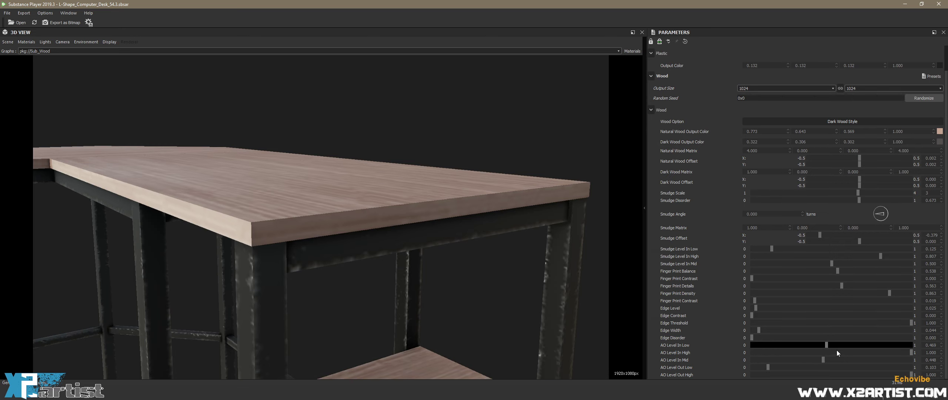
{"action": "left_click_drag", "start_coordinate": [836, 349], "coordinate": [852, 350]}
{"action": "mouse_move", "coordinate": [568, 309]}
{"action": "left_mouse_down"}
{"action": "mouse_move", "coordinate": [497, 300]}
{"action": "mouse_move", "coordinate": [499, 273]}
{"action": "mouse_move", "coordinate": [413, 287]}
{"action": "mouse_move", "coordinate": [470, 297]}
{"action": "left_mouse_up"}
{"action": "scroll", "coordinate": [500, 277], "scroll_direction": "down", "scroll_amount": 3}
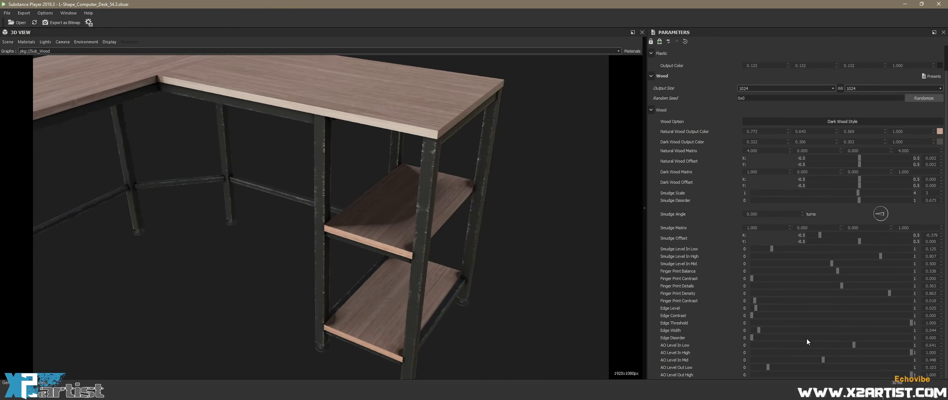
{"action": "left_click_drag", "start_coordinate": [854, 344], "coordinate": [787, 352]}
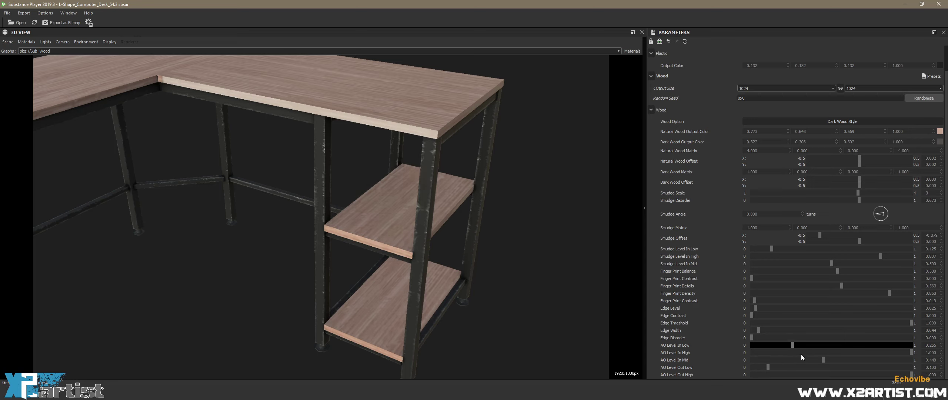
{"action": "mouse_move", "coordinate": [827, 352]}
{"action": "left_mouse_down"}
{"action": "mouse_move", "coordinate": [842, 351]}
{"action": "mouse_move", "coordinate": [779, 359]}
{"action": "left_mouse_up"}
Max out AO Level In High, set AO In Mid to 0.464 and AO Out Low to 0.081
{"action": "left_click_drag", "start_coordinate": [912, 356], "coordinate": [910, 354]}
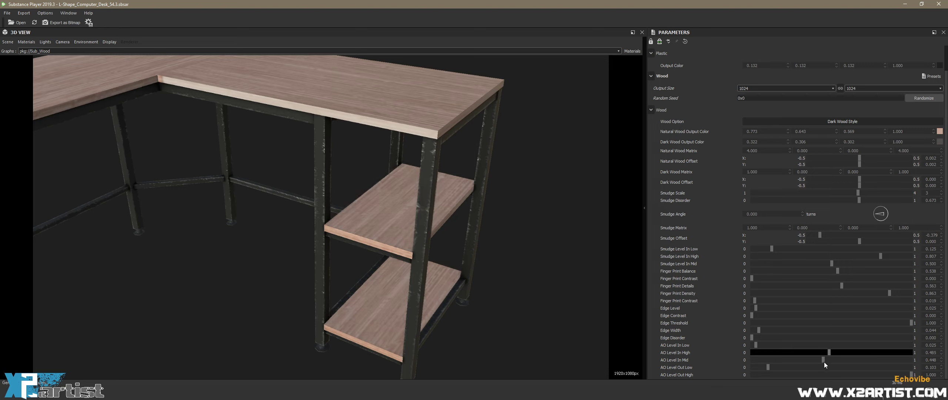
{"action": "left_click_drag", "start_coordinate": [809, 361], "coordinate": [930, 359]}
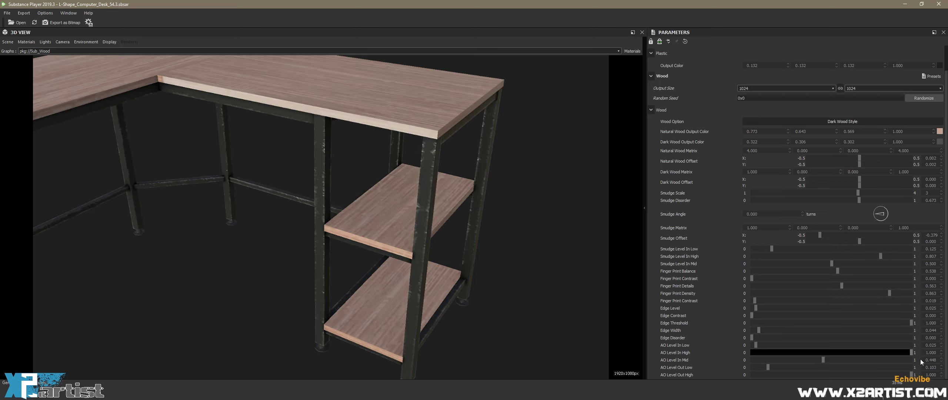
{"action": "left_click", "coordinate": [822, 359]}
{"action": "mouse_move", "coordinate": [859, 362]}
{"action": "left_mouse_down"}
{"action": "mouse_move", "coordinate": [872, 362]}
{"action": "mouse_move", "coordinate": [829, 366]}
{"action": "left_mouse_up"}
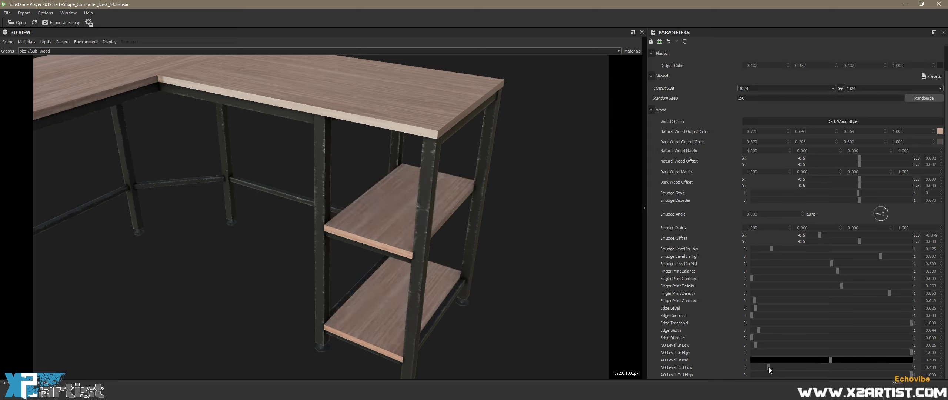
{"action": "left_click_drag", "start_coordinate": [769, 367], "coordinate": [771, 367]}
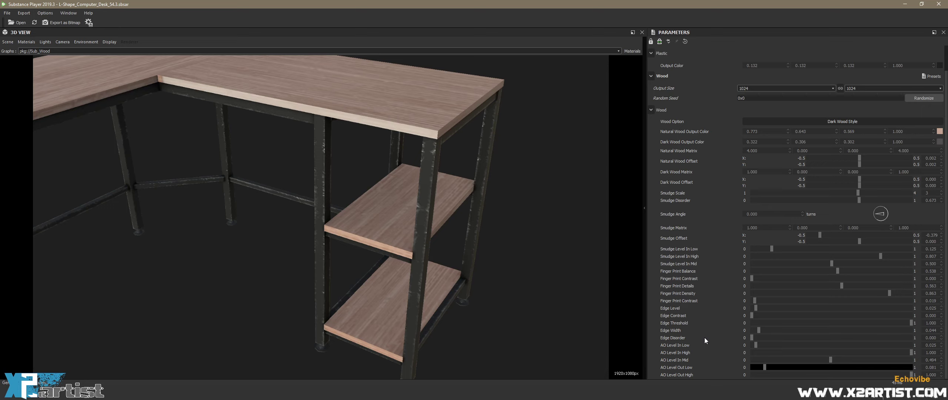
{"action": "scroll", "coordinate": [703, 337], "scroll_direction": "up", "scroll_amount": 3}
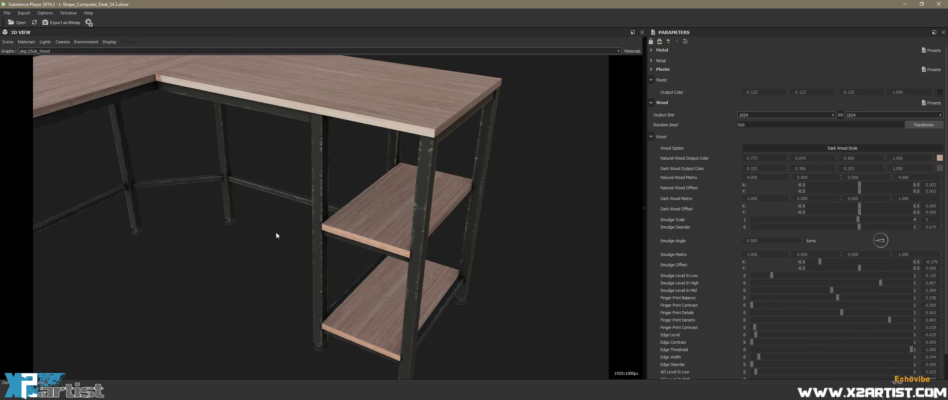
{"action": "mouse_move", "coordinate": [275, 232]}
{"action": "left_mouse_down"}
{"action": "mouse_move", "coordinate": [437, 275]}
{"action": "mouse_move", "coordinate": [402, 262]}
{"action": "mouse_move", "coordinate": [424, 265]}
{"action": "mouse_move", "coordinate": [417, 252]}
{"action": "left_mouse_up"}
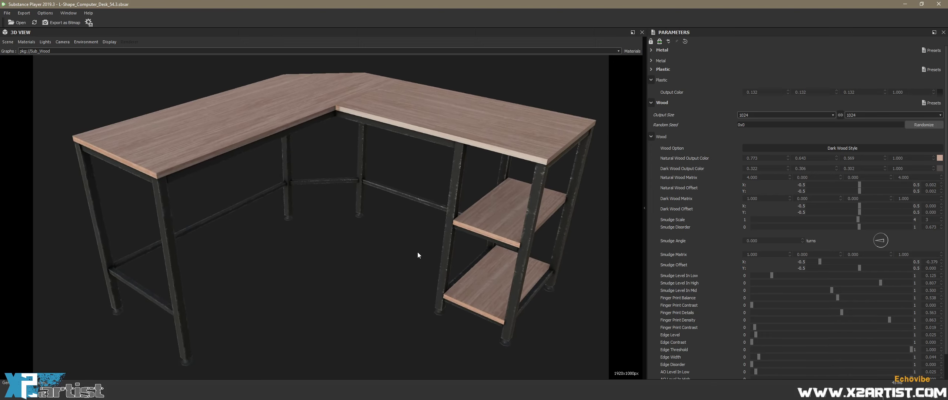